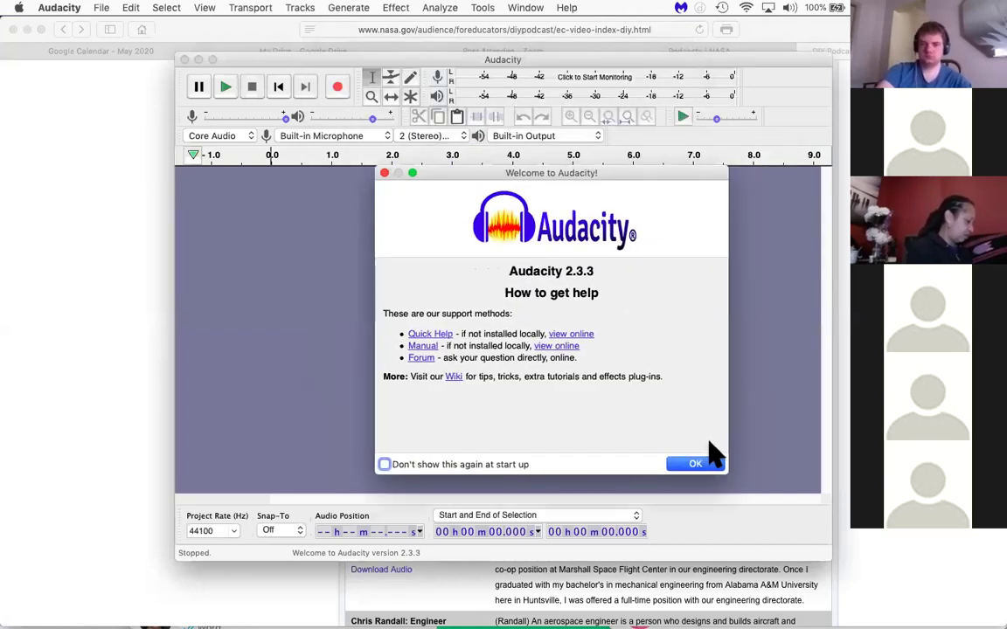
# Step: Dismiss the welcome message, enlarge the project window and import the audio file Exploration_Careers-diy.mp3 from the Desktop
pyautogui.click(694, 464)
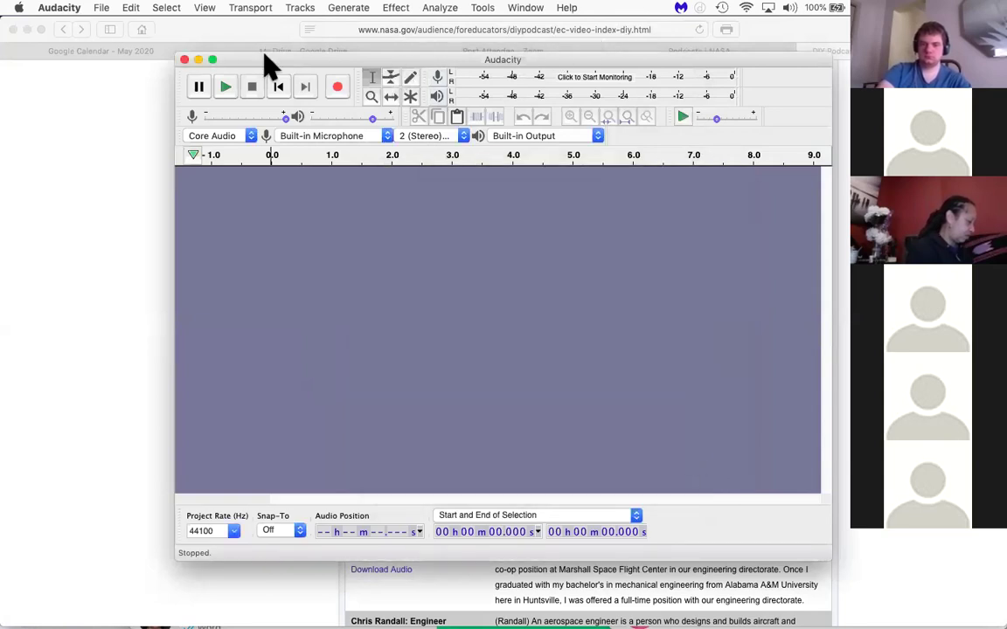
pyautogui.click(213, 60)
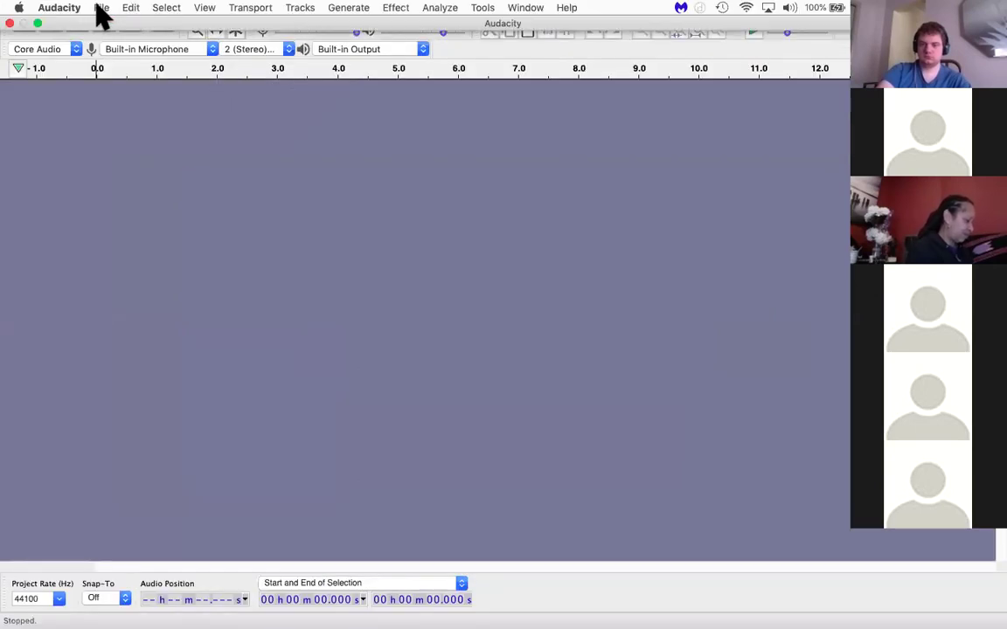
pyautogui.click(101, 9)
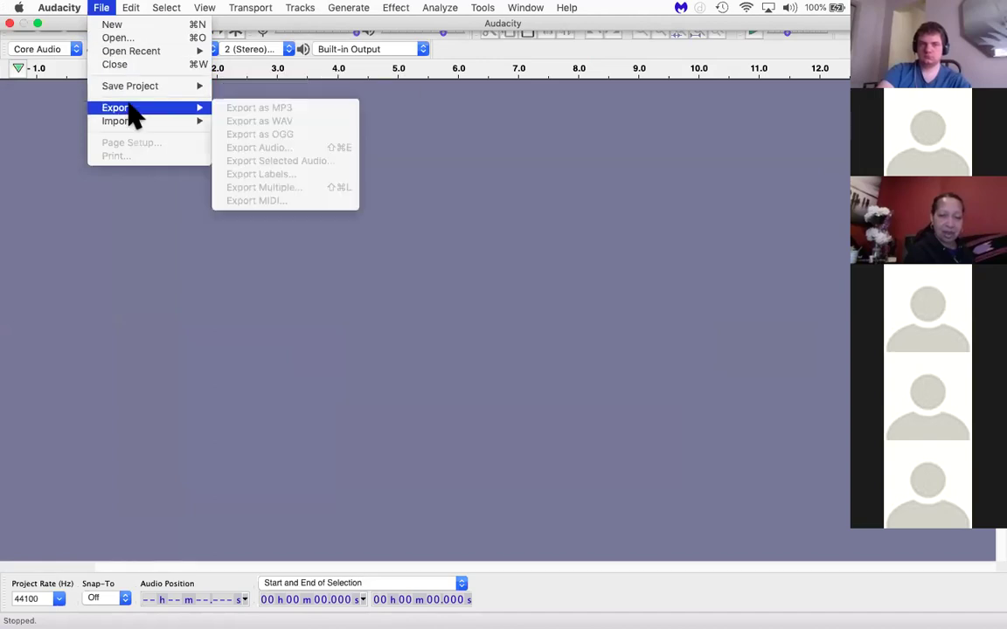
pyautogui.moveTo(131, 121)
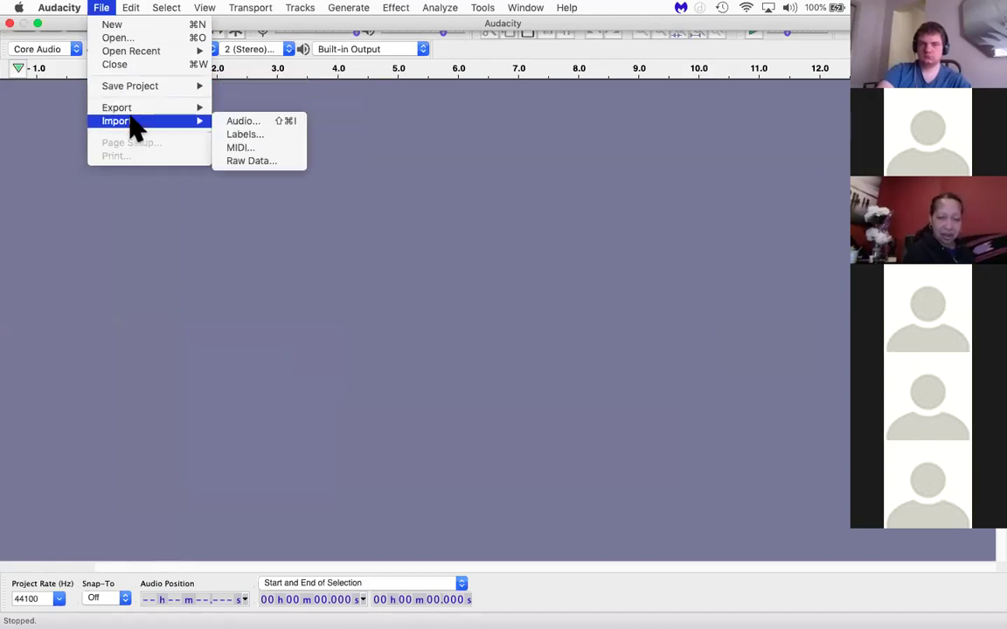
pyautogui.click(244, 125)
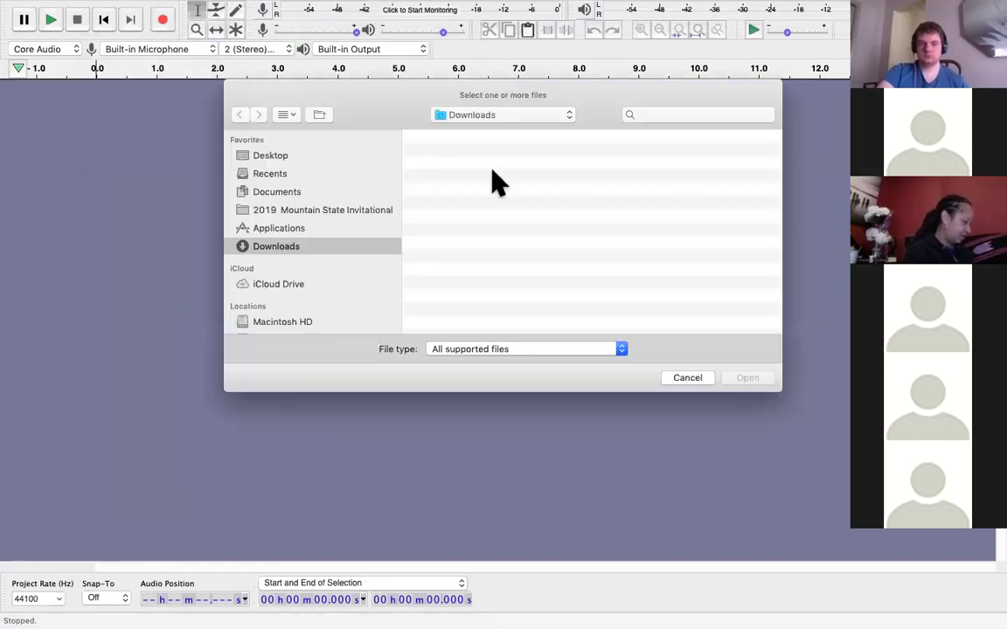
pyautogui.click(278, 156)
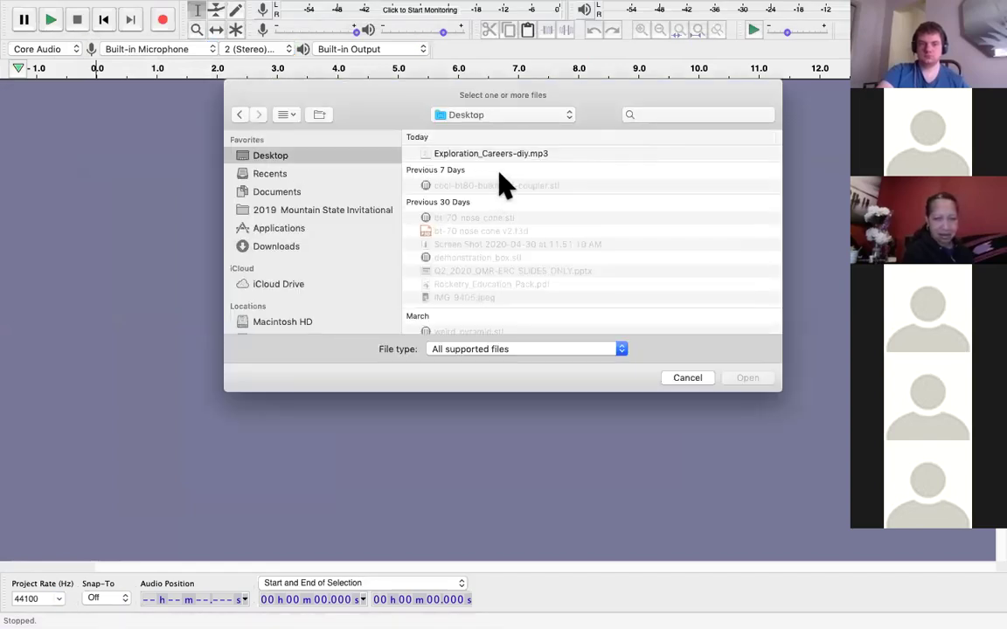
pyautogui.click(476, 154)
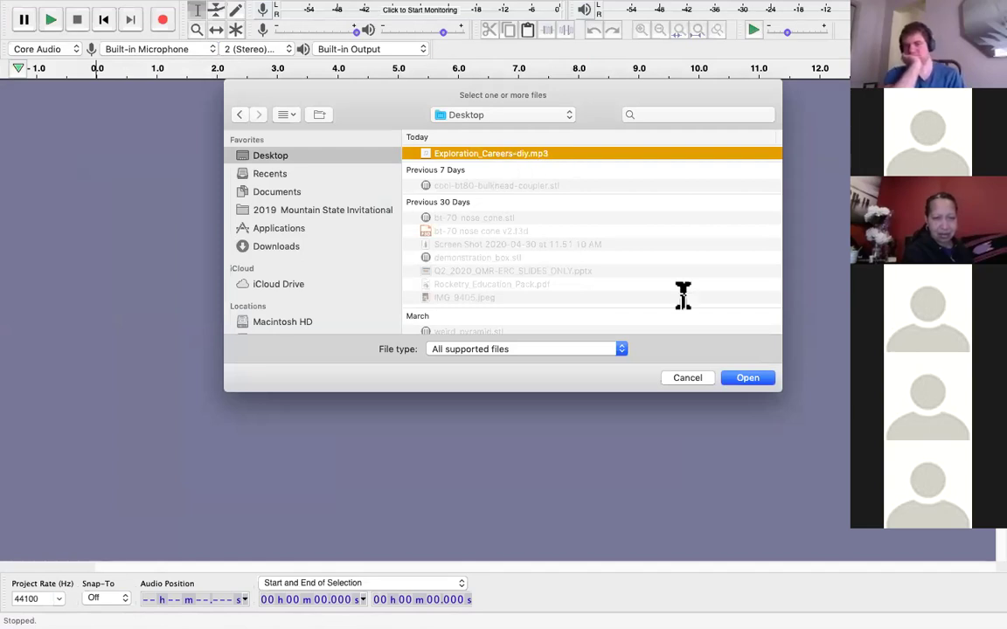
pyautogui.click(747, 377)
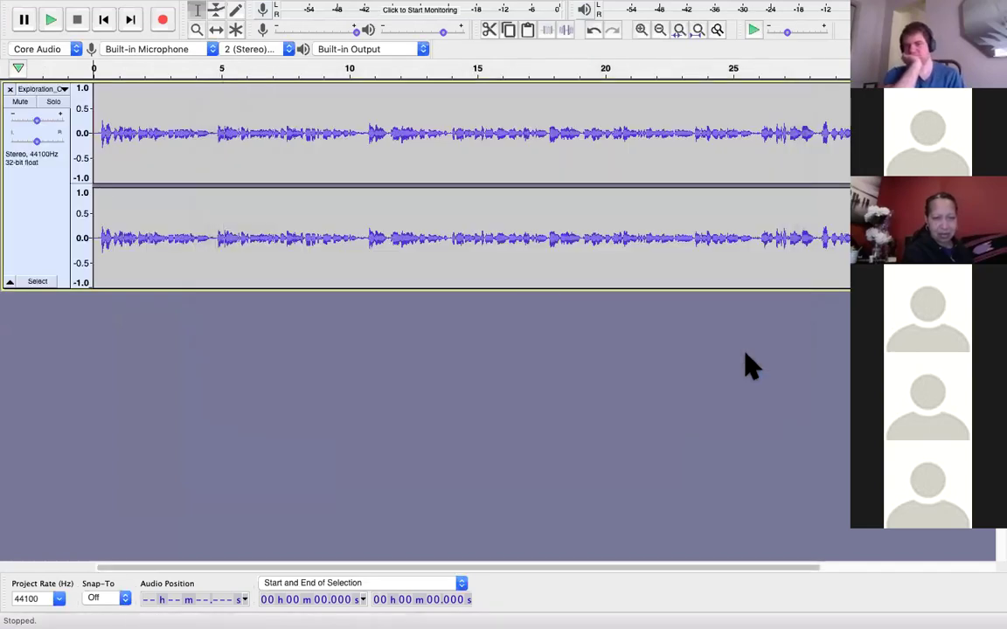
# Step: Play the opening seconds of the imported Exploration_Careers-diy track, stop playback and mute the track
pyautogui.click(53, 26)
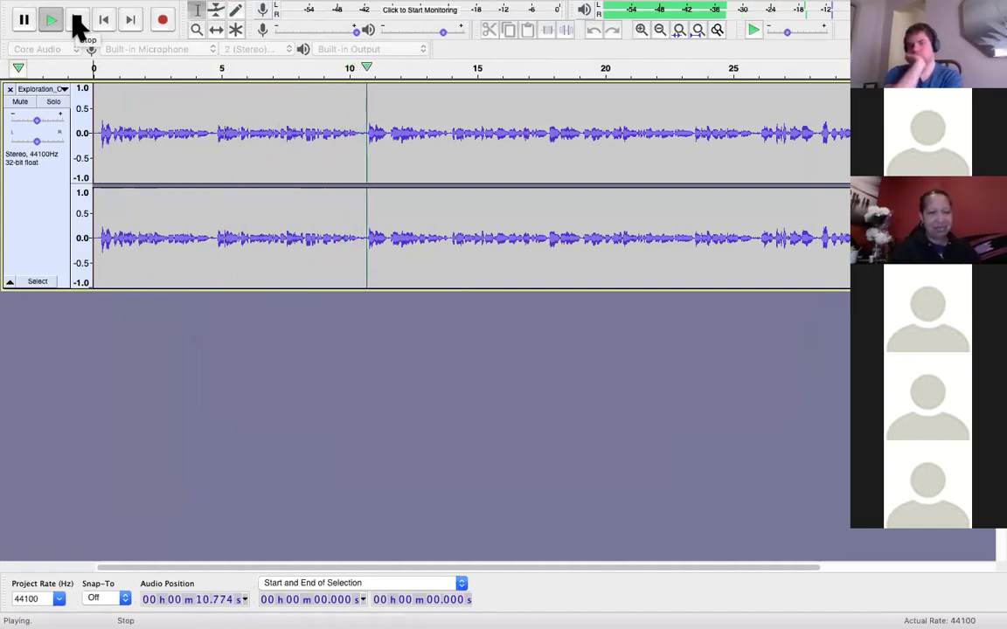
pyautogui.click(76, 20)
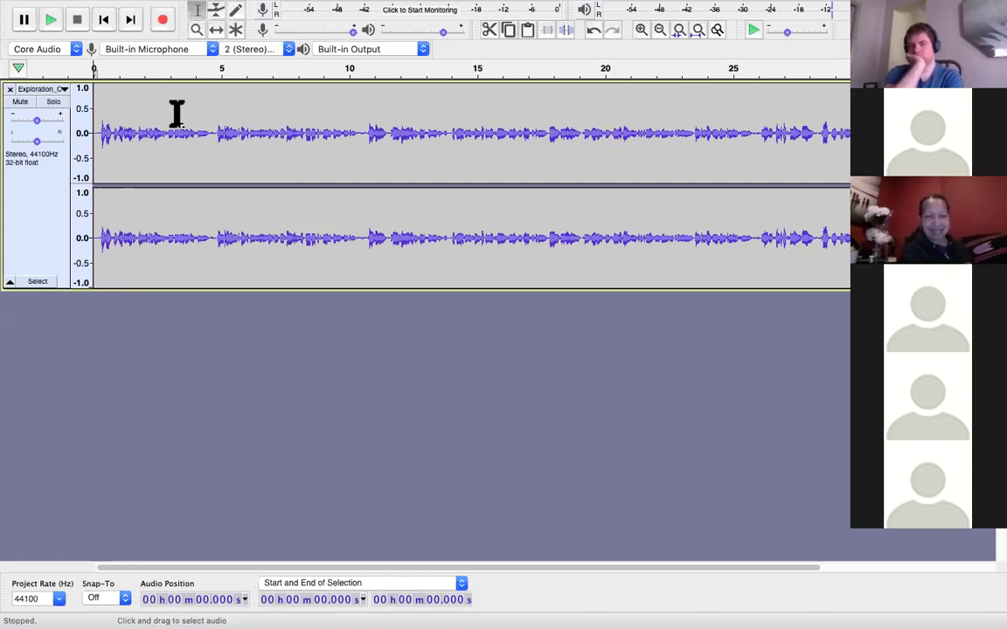
pyautogui.click(64, 91)
pyautogui.click(63, 91)
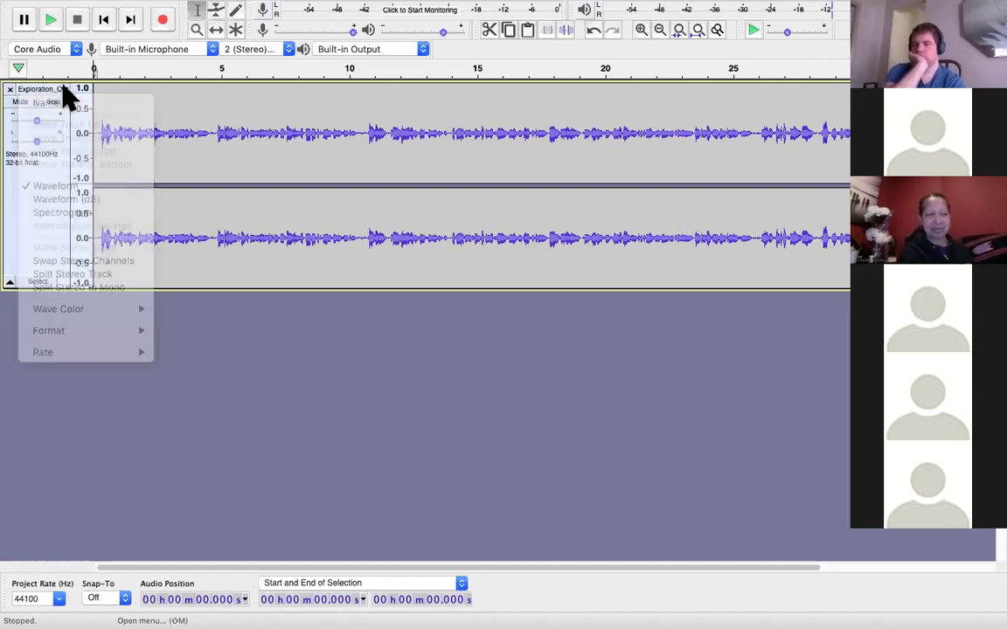
pyautogui.click(21, 101)
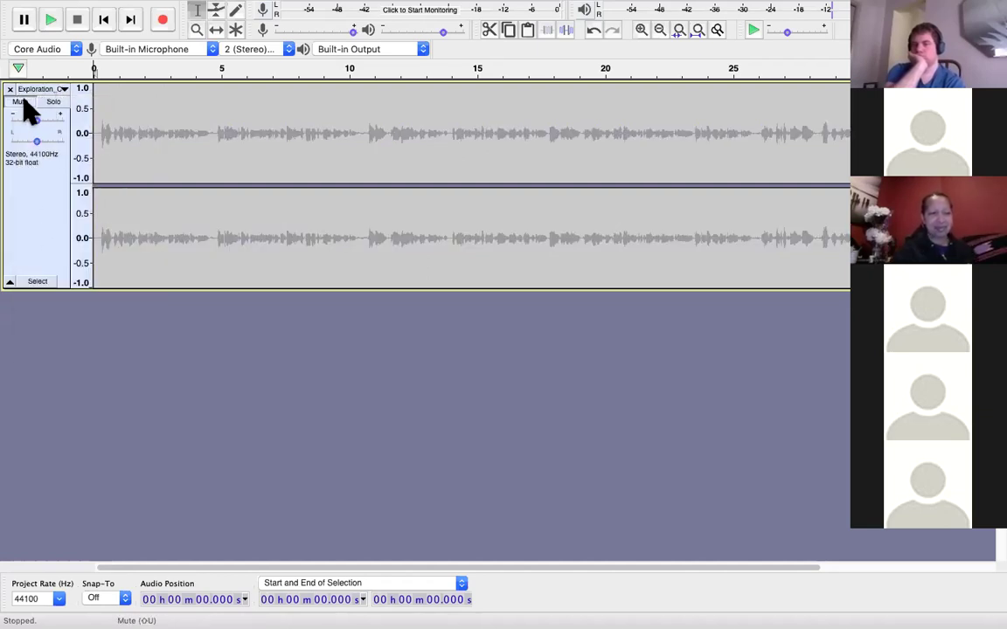
# Step: Try to record a short voice take with the muted imported track as the only track, and undo the recording
pyautogui.click(165, 25)
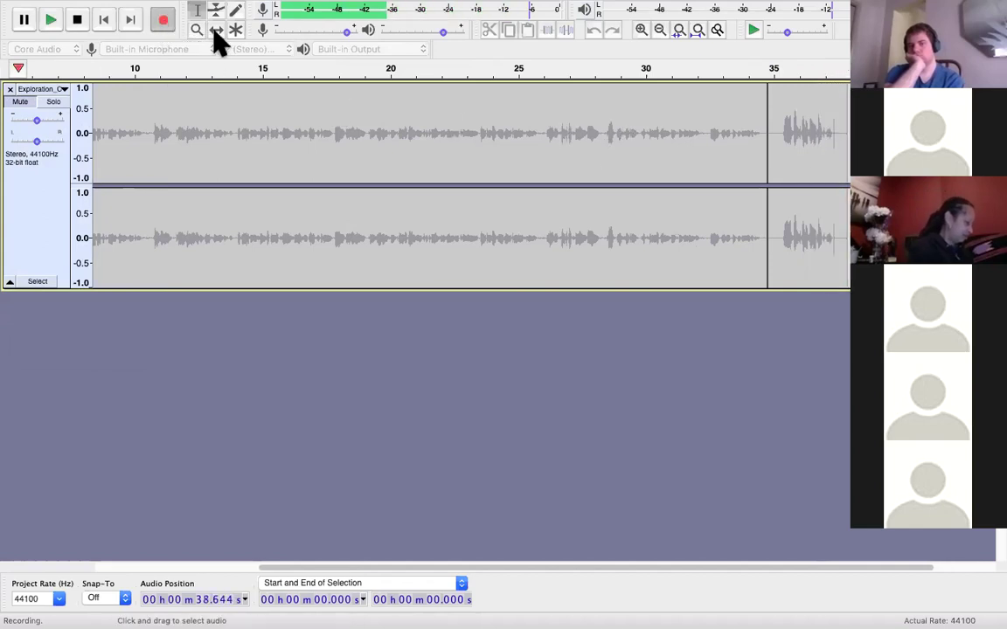
pyautogui.click(77, 20)
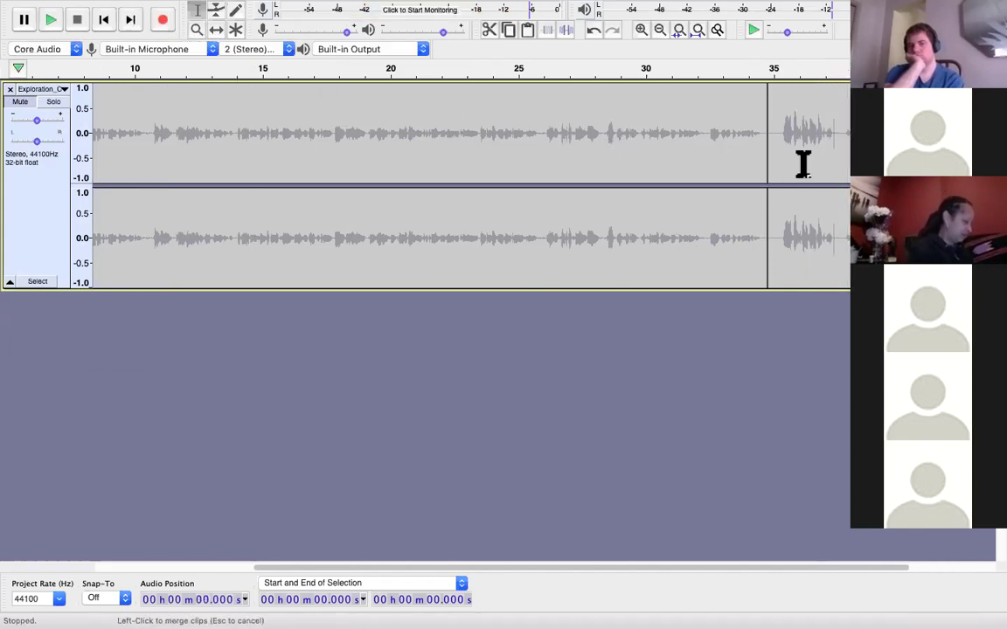
pyautogui.moveTo(135, 14)
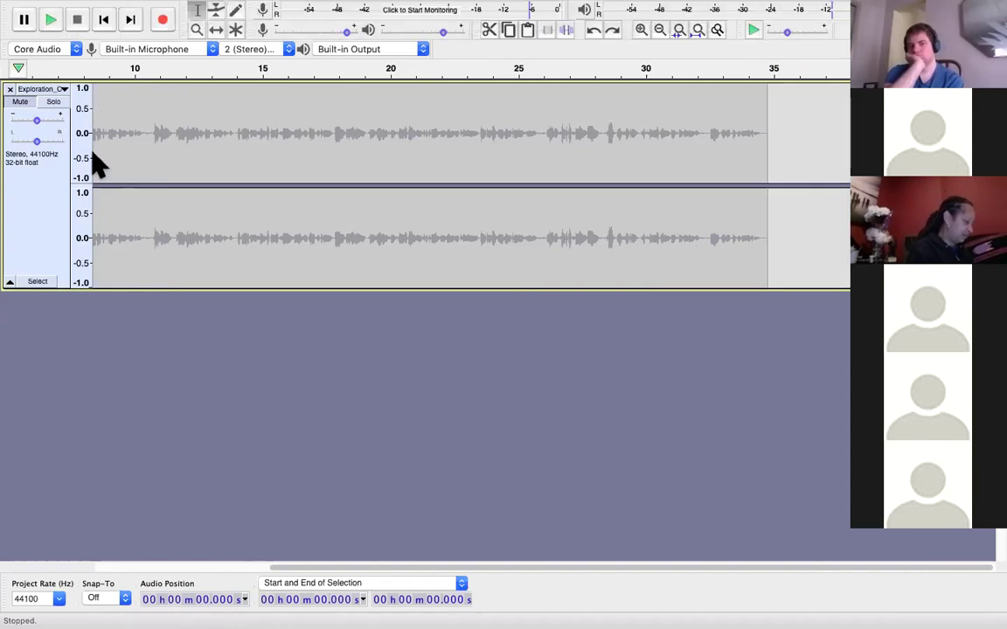
pyautogui.click(103, 9)
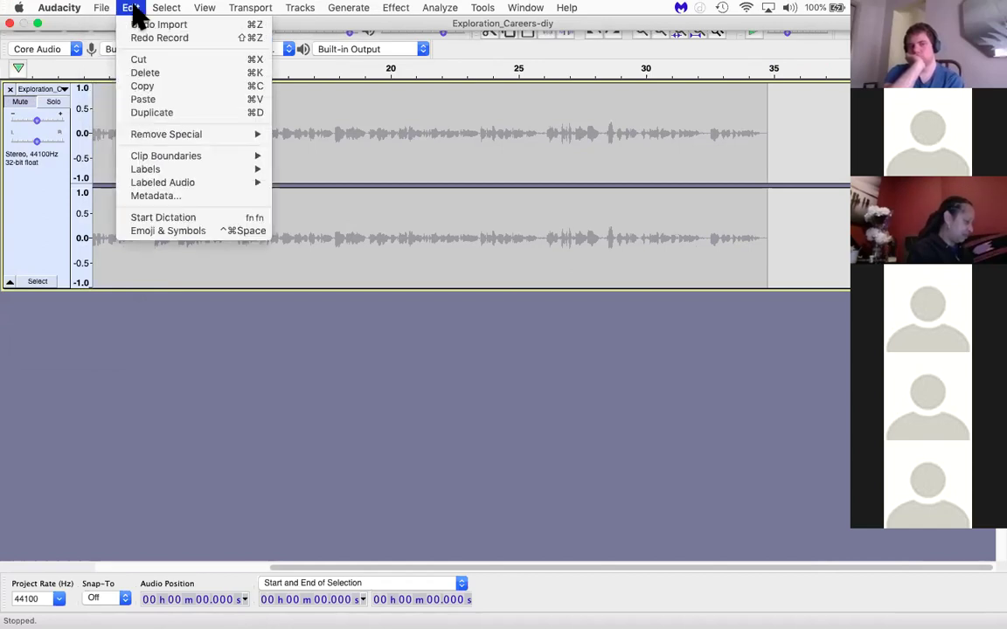
pyautogui.click(131, 10)
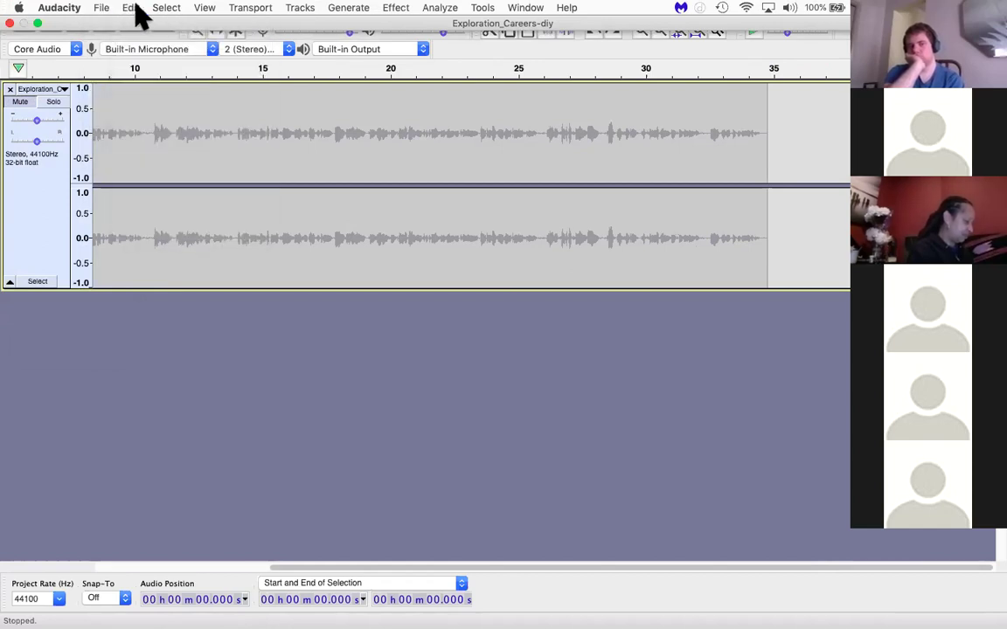
pyautogui.click(131, 9)
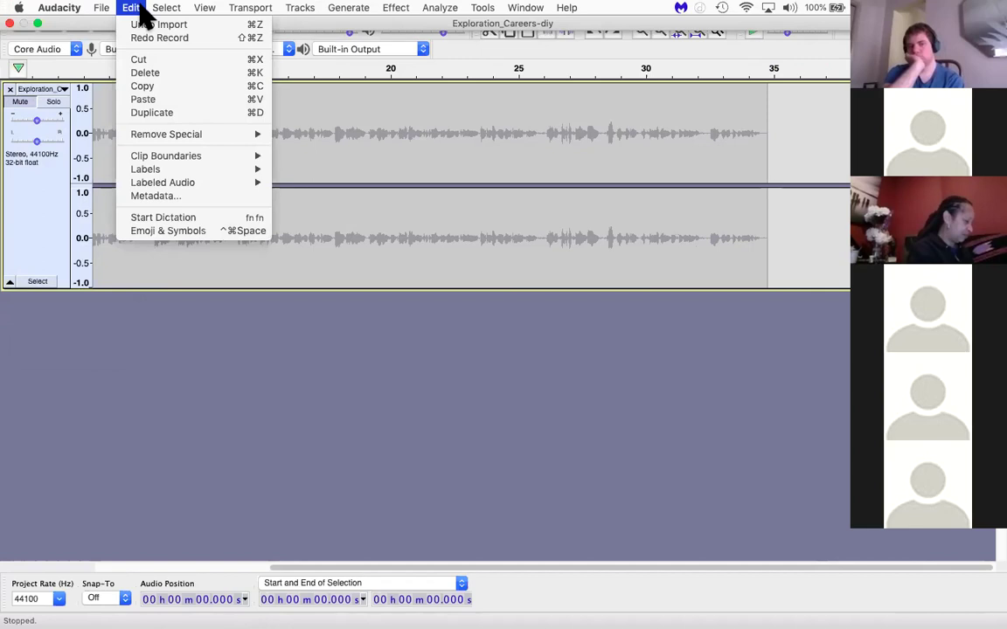
pyautogui.moveTo(107, 16)
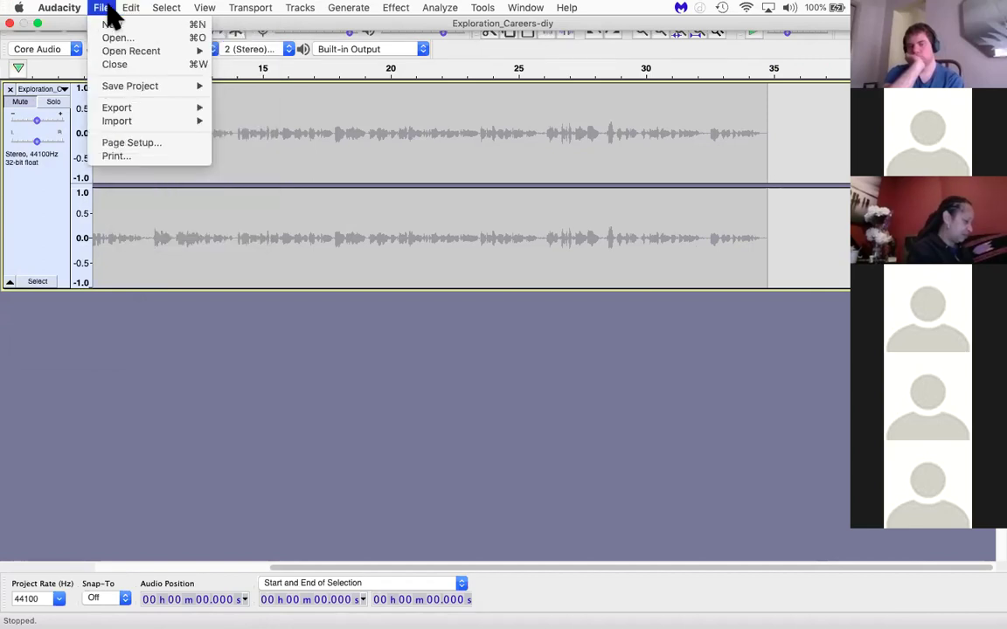
pyautogui.click(175, 374)
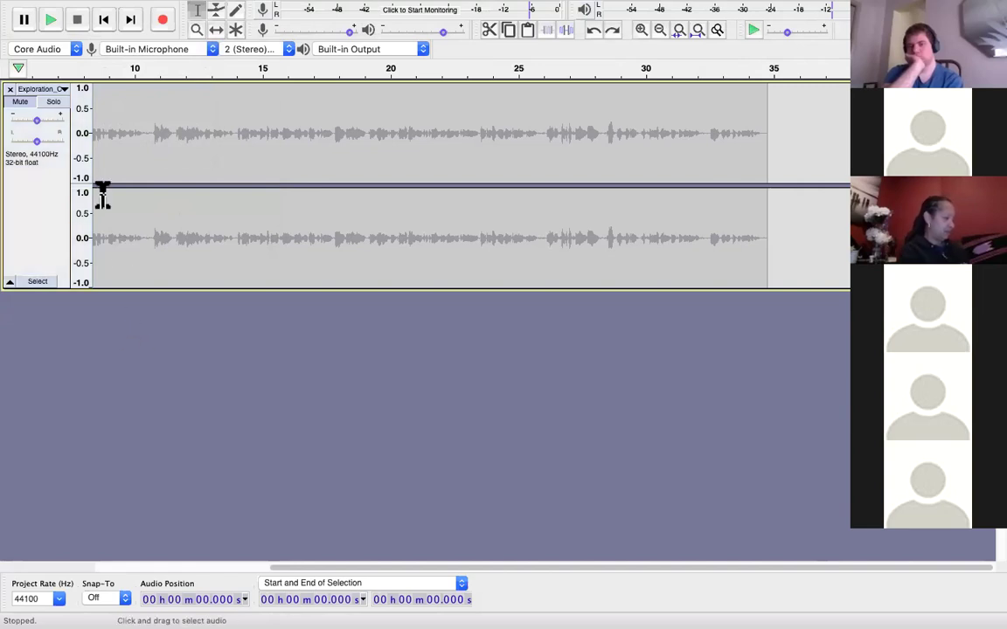
pyautogui.click(64, 90)
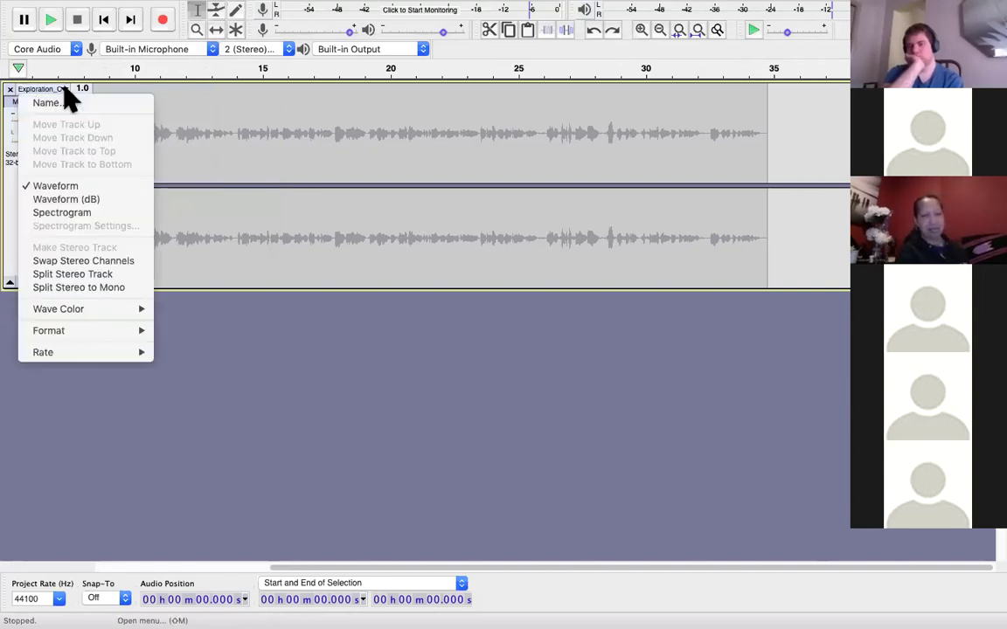
pyautogui.click(61, 91)
pyautogui.click(31, 91)
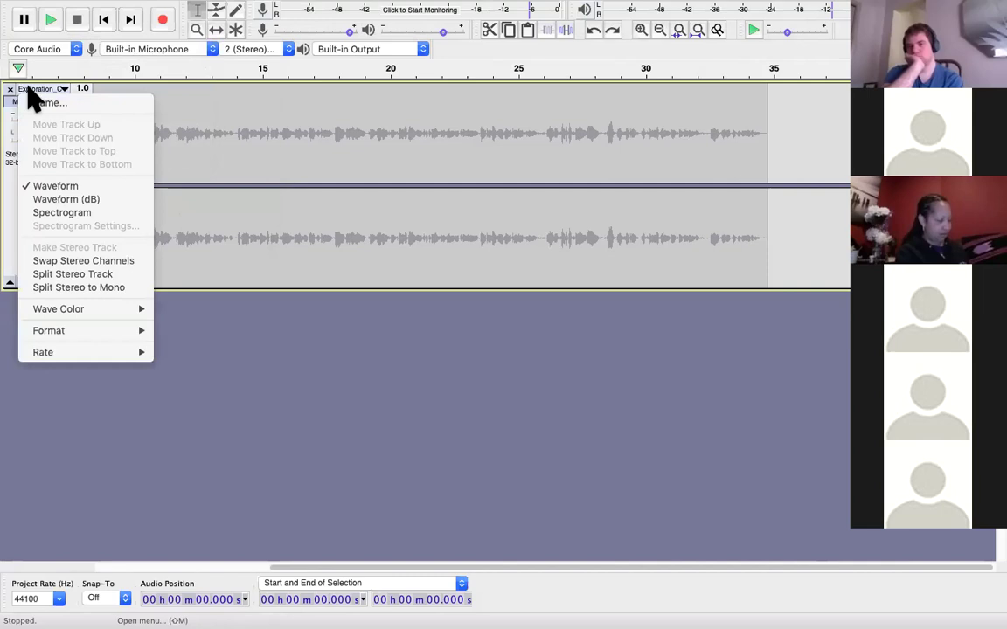
pyautogui.click(67, 90)
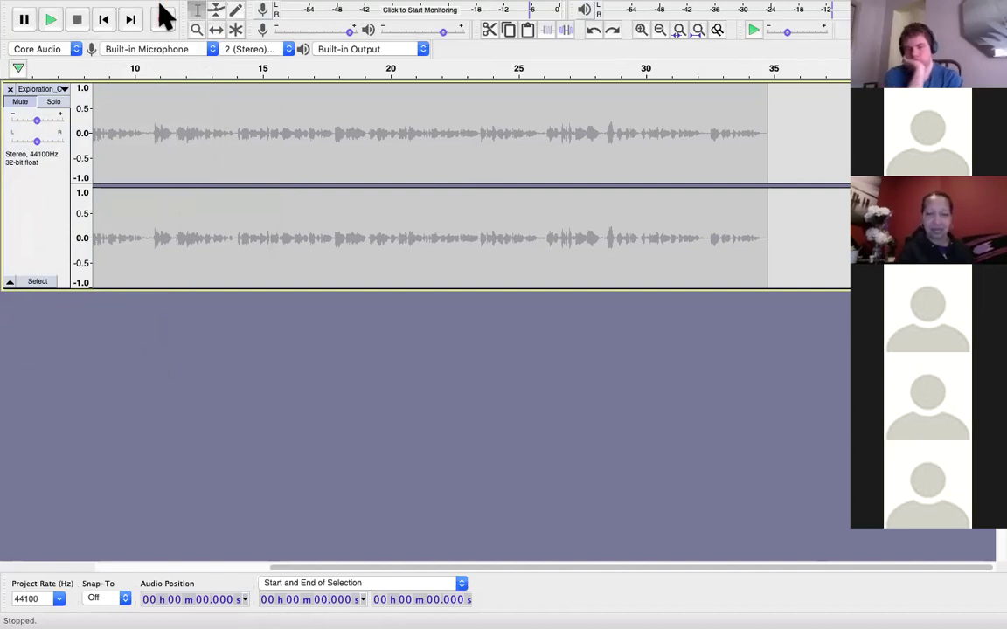
# Step: Restore the project window from its enlarged size and widen it, and add a new empty stereo track below the imported one
pyautogui.click(35, 22)
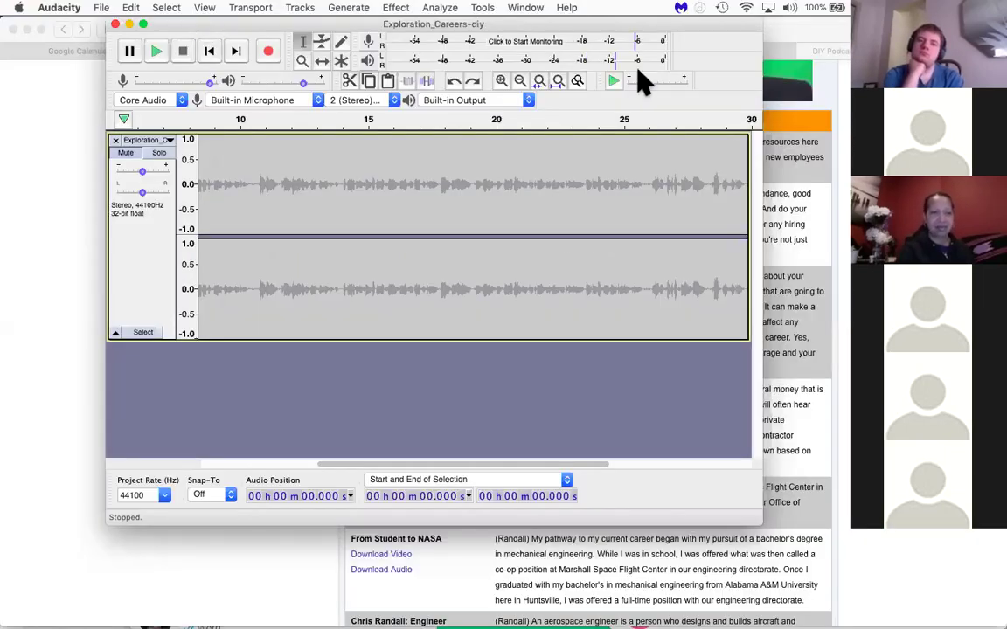
pyautogui.moveTo(763, 50); pyautogui.dragTo(850, 50)
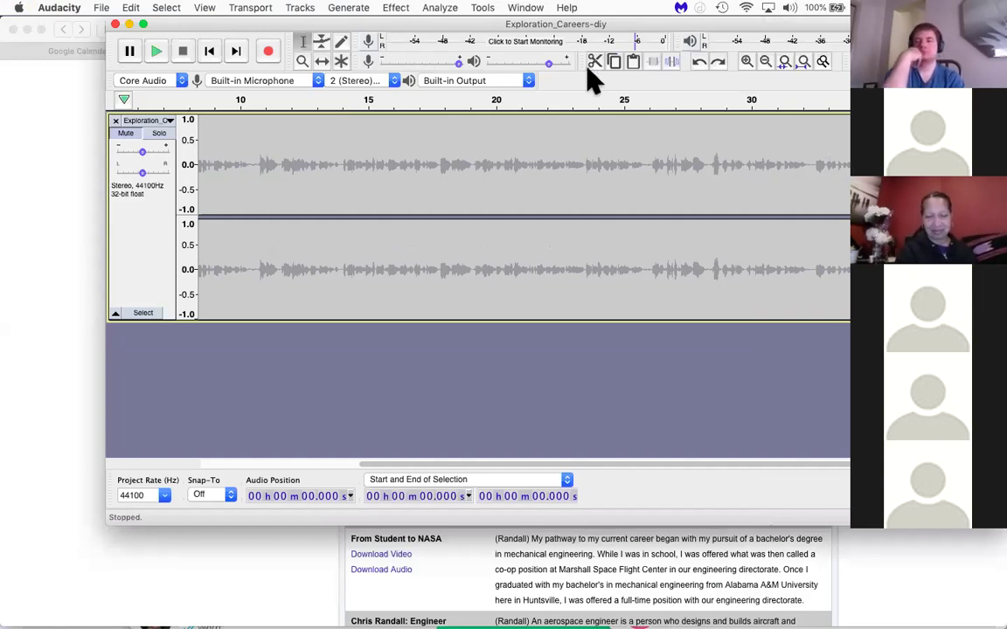
pyautogui.click(299, 8)
pyautogui.moveTo(337, 24)
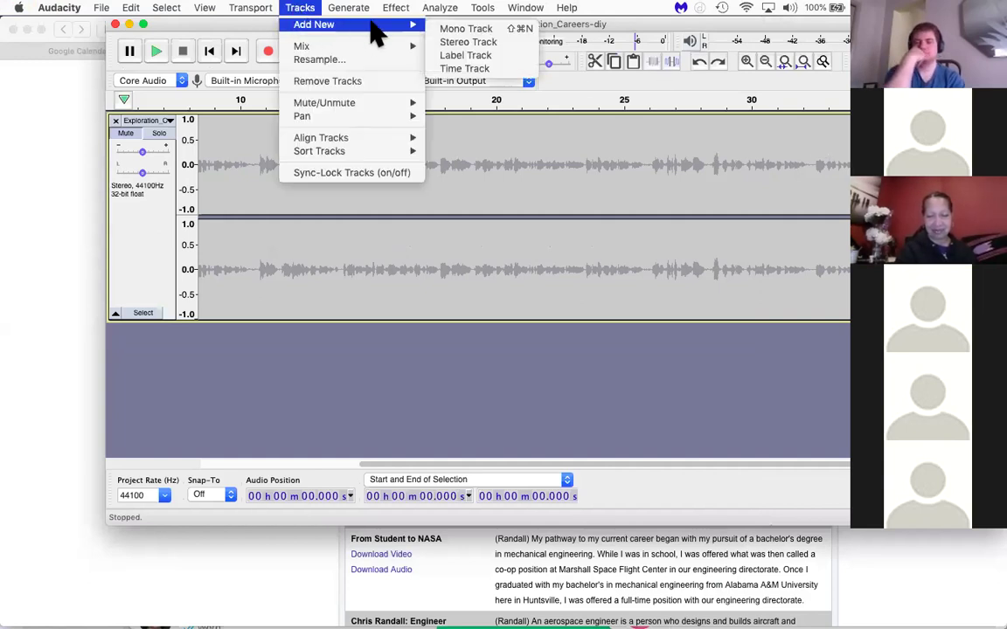
pyautogui.click(472, 42)
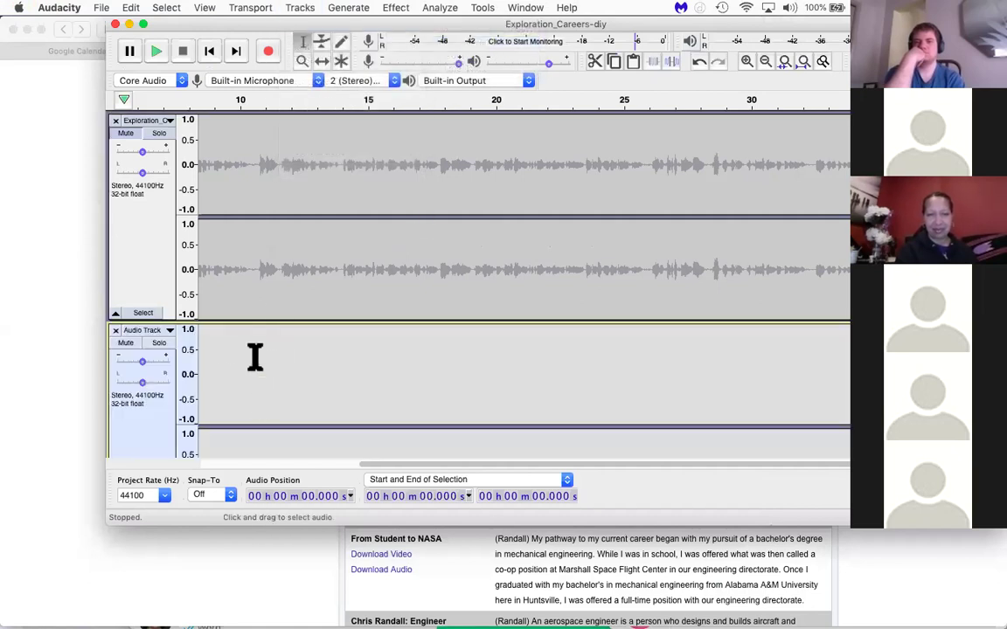
# Step: Record about 8 seconds of narration on the new stereo track and play back its beginning
pyautogui.click(267, 52)
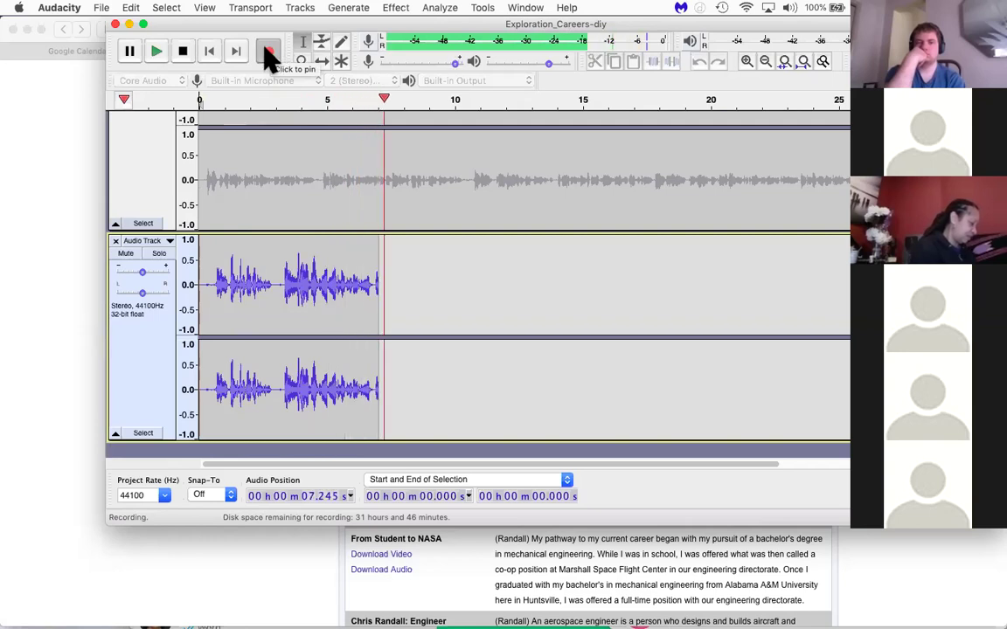
pyautogui.click(183, 52)
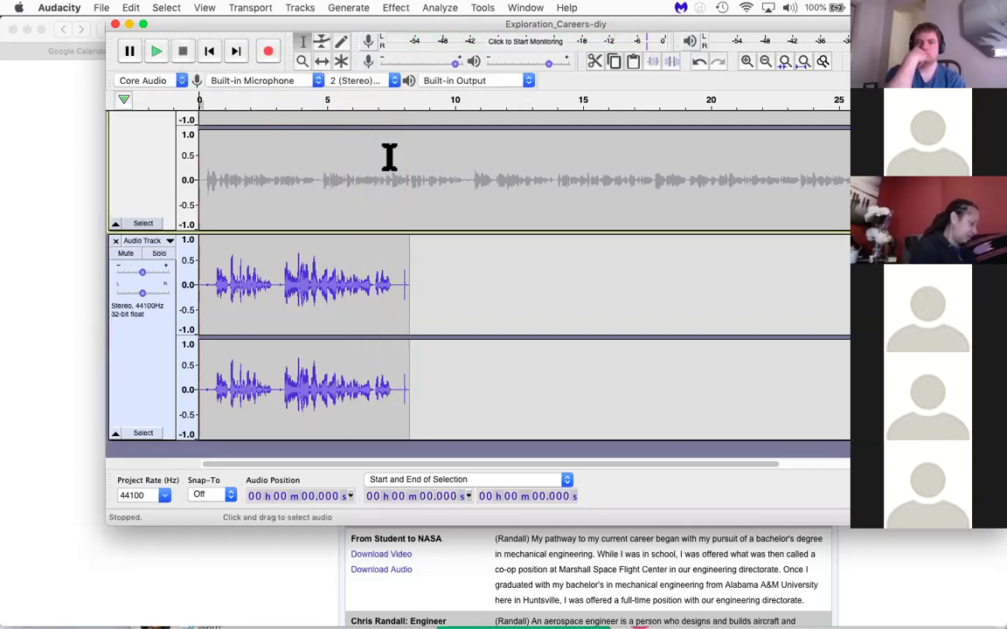
pyautogui.scroll(3, 421, 253)
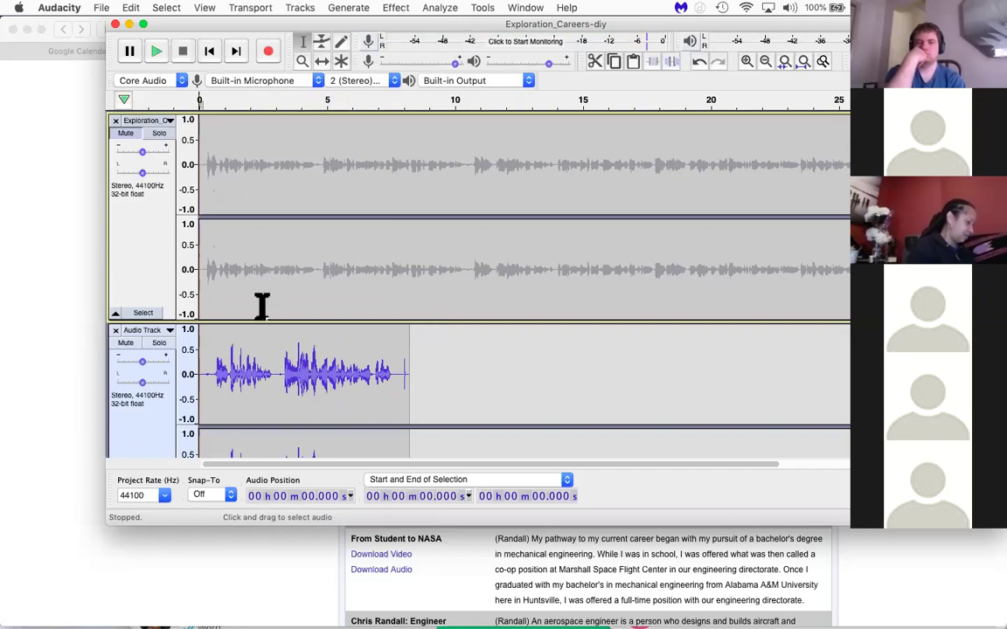
pyautogui.click(155, 54)
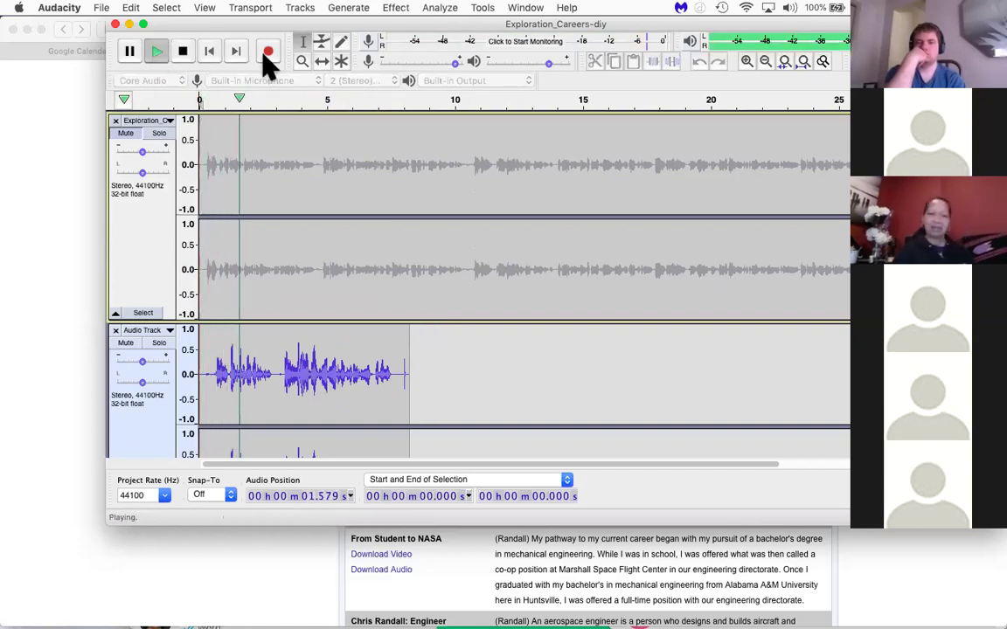
pyautogui.click(182, 52)
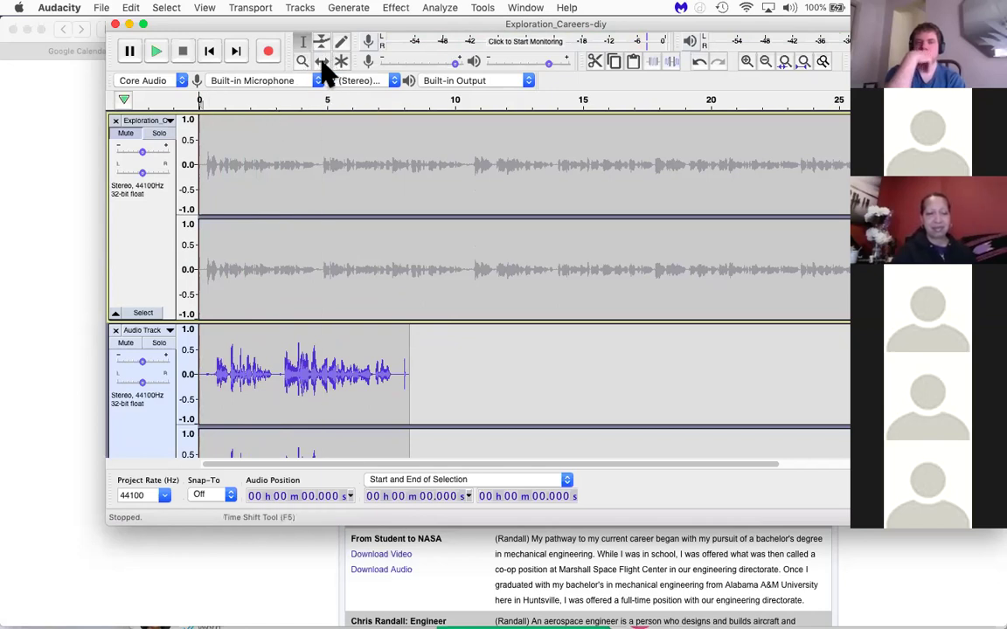
# Step: Shift the imported clip to start at about 7.5 seconds, near the narration's end, and unmute it to play both tracks together
pyautogui.click(323, 63)
pyautogui.moveTo(326, 134); pyautogui.dragTo(518, 152)
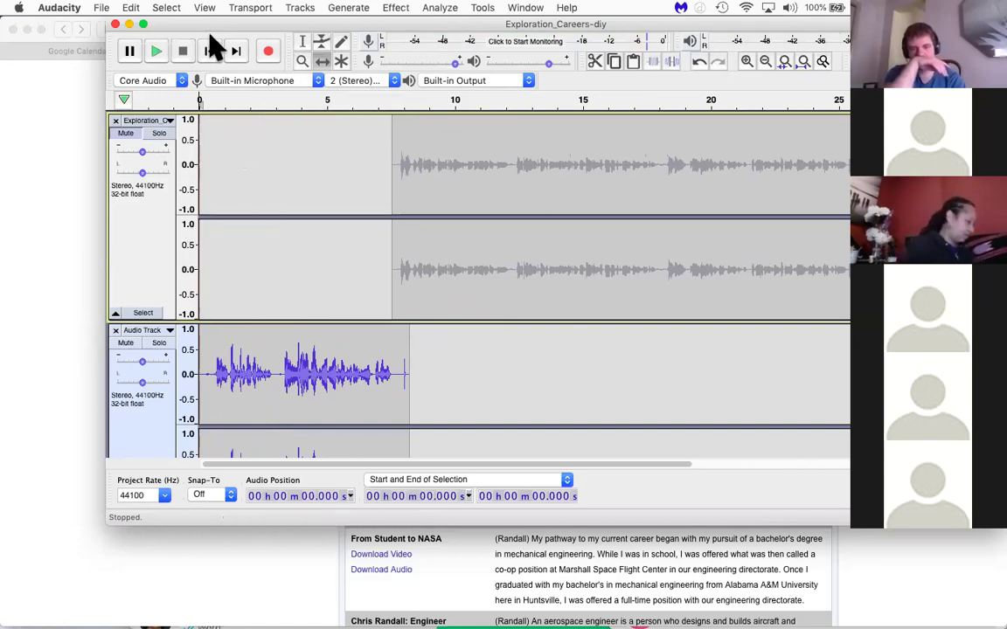
pyautogui.click(125, 134)
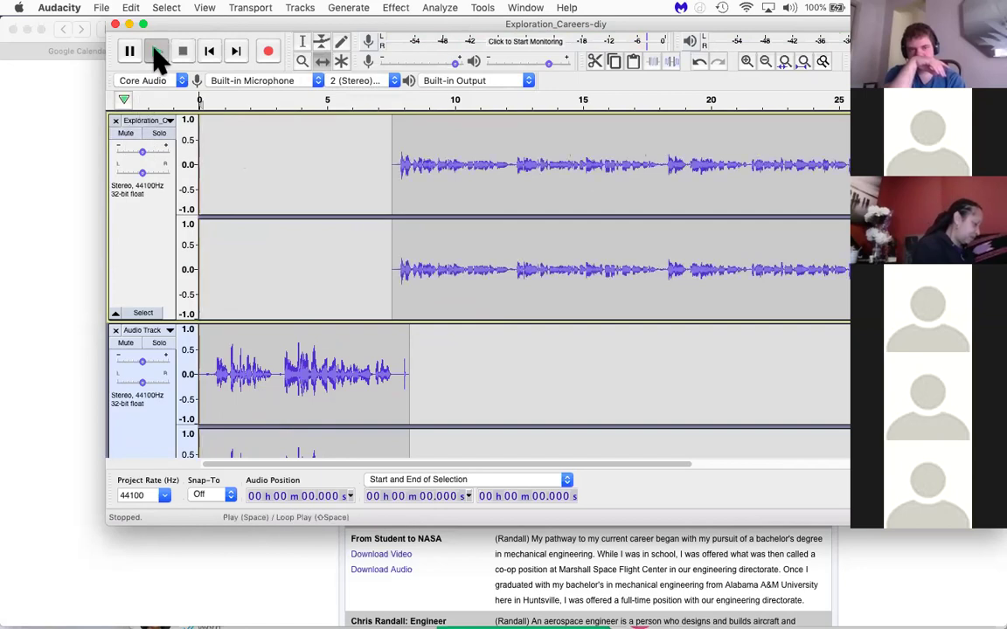
pyautogui.click(155, 52)
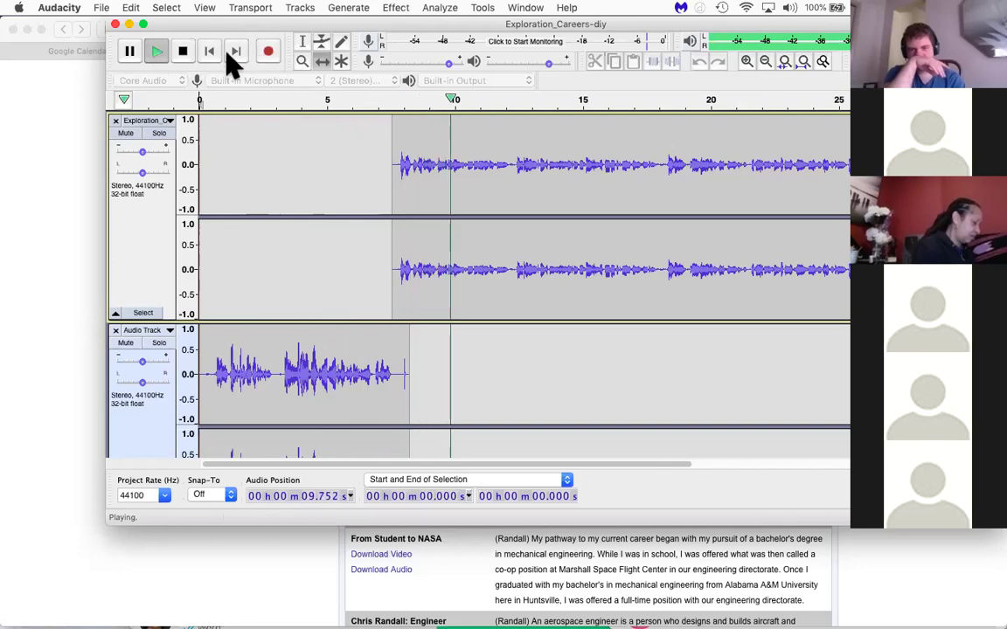
# Step: Stop playback, start an audio import and browse to the Music library as the file source
pyautogui.click(182, 50)
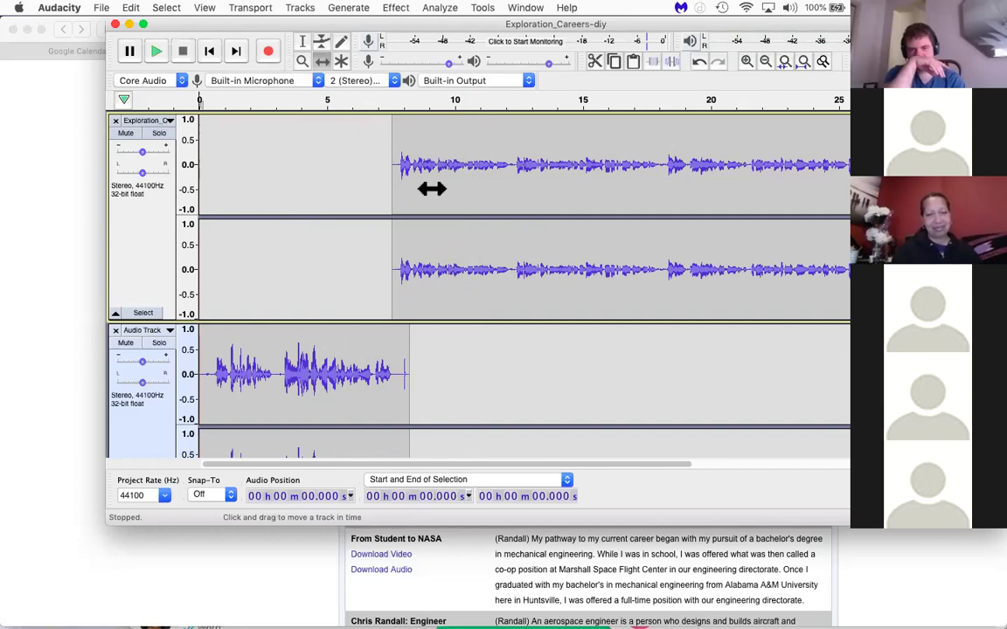
pyautogui.click(101, 8)
pyautogui.moveTo(135, 121)
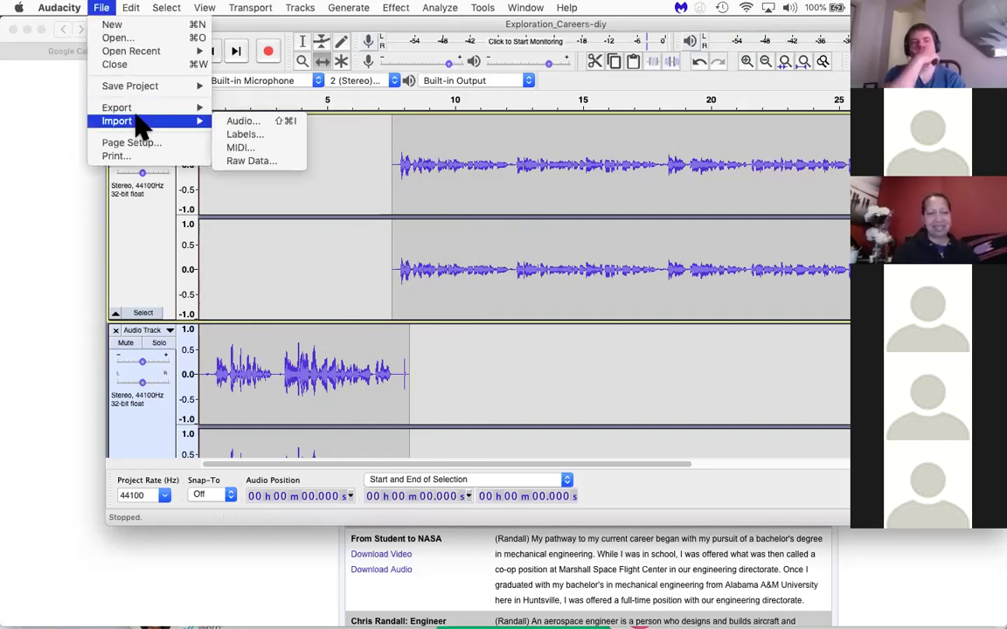
pyautogui.click(236, 123)
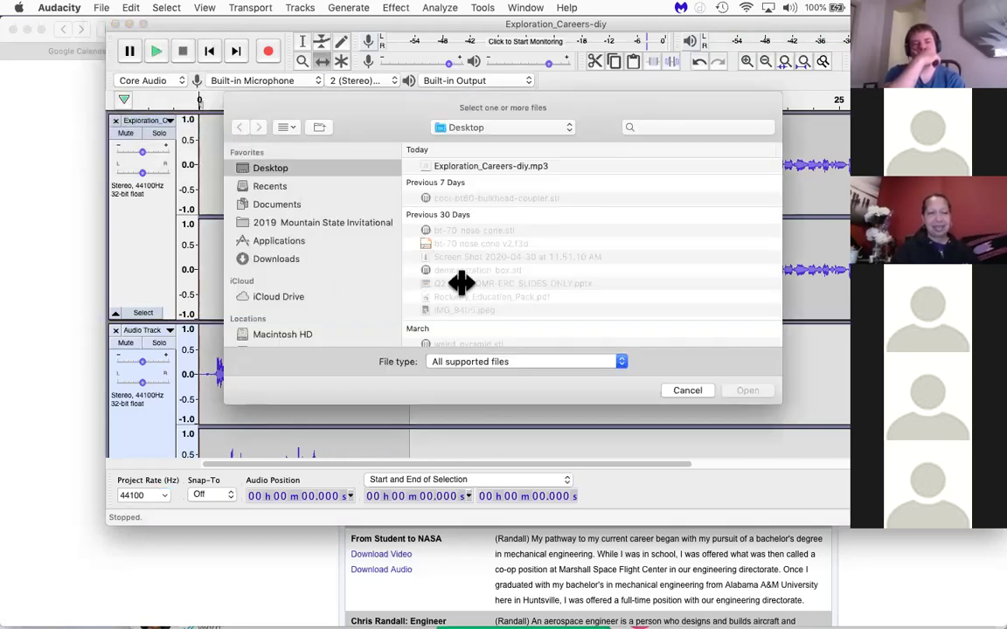
pyautogui.scroll(-5, 345, 313)
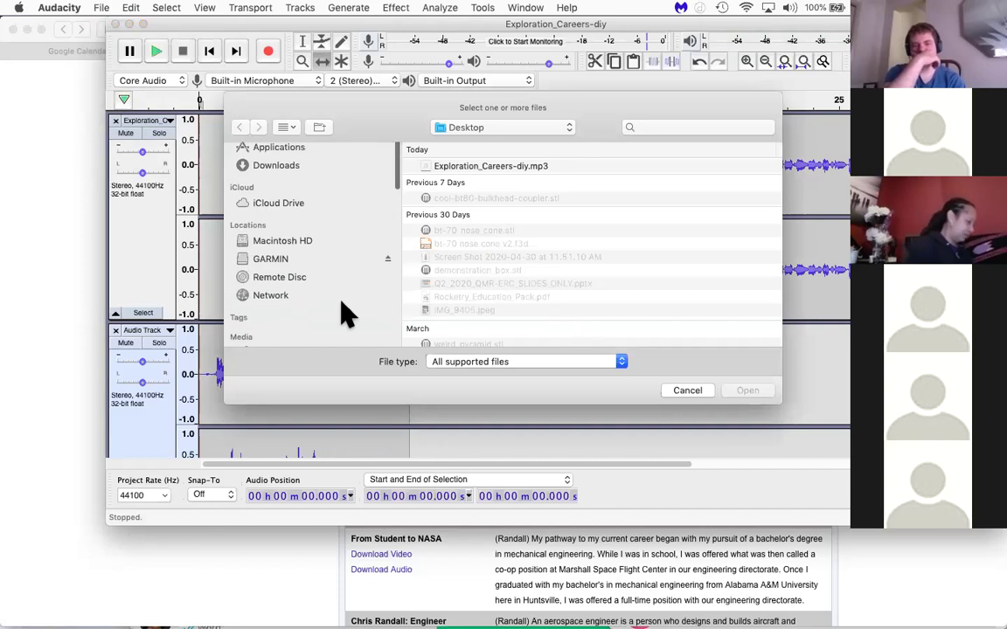
pyautogui.click(284, 301)
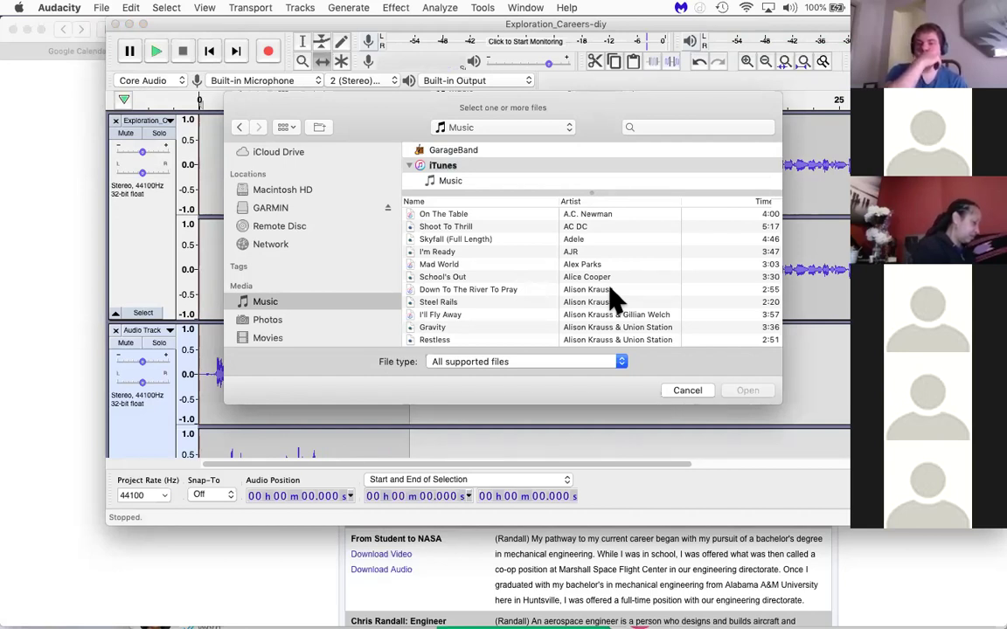
# Step: Find the song "Goodbye Is All We Have" in the music library and import it as a new track below the others
pyautogui.scroll(-6, 525, 319)
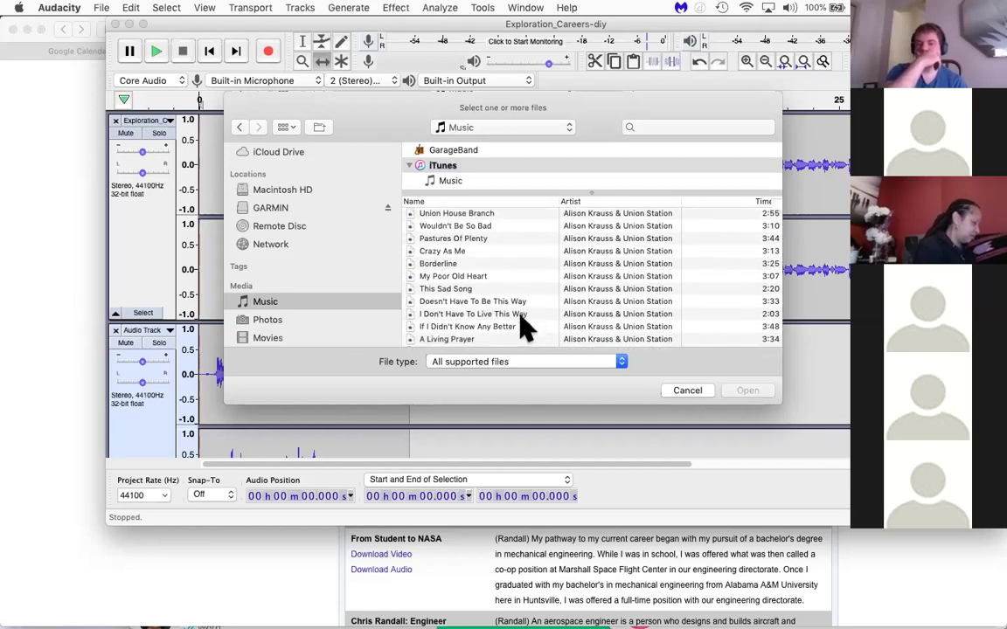
pyautogui.scroll(-10, 524, 326)
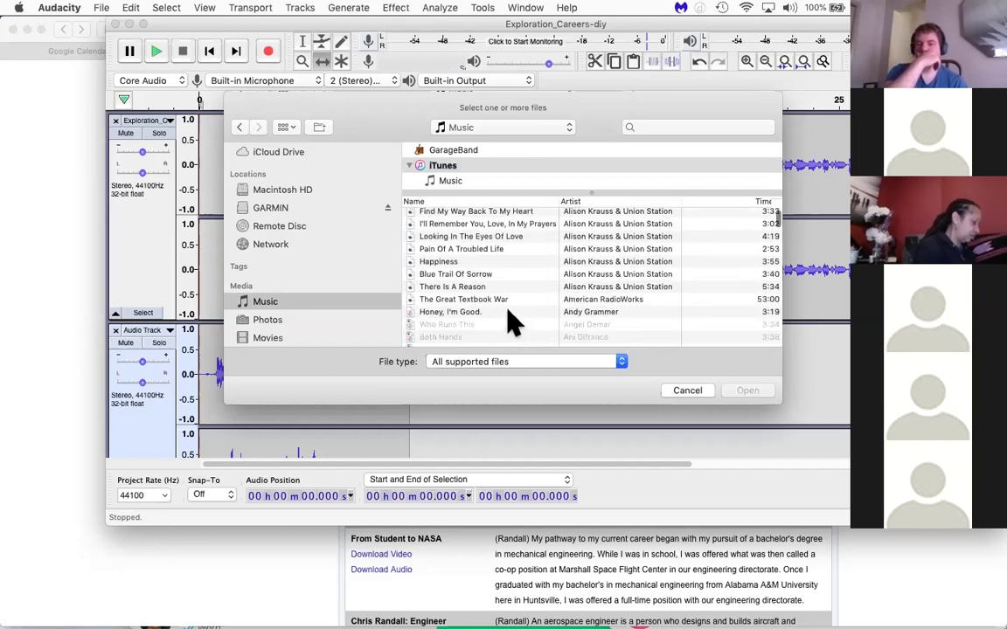
pyautogui.scroll(-2, 514, 324)
pyautogui.scroll(3, 514, 324)
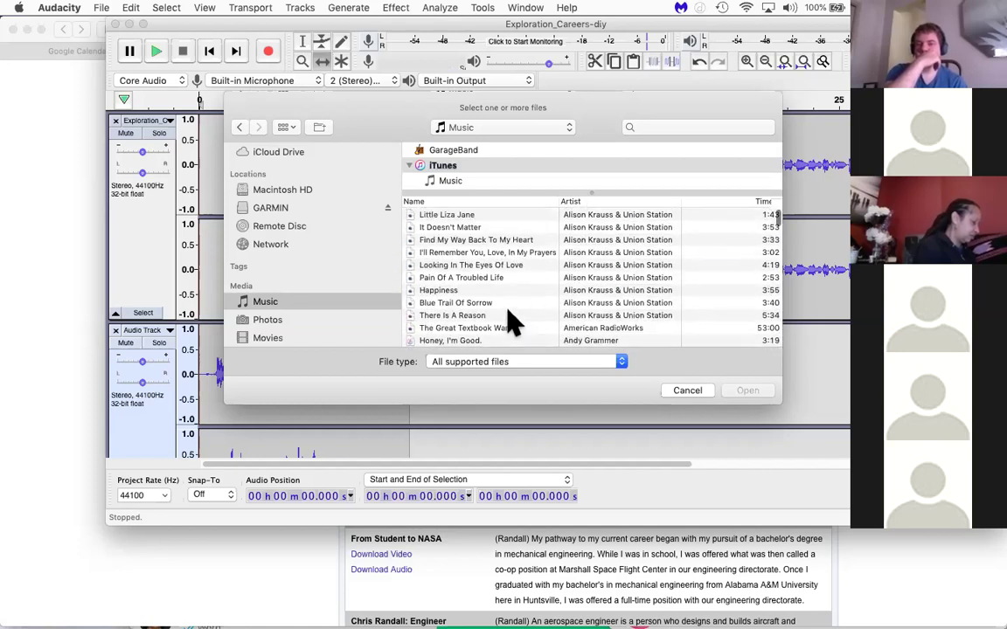
pyautogui.scroll(8, 511, 284)
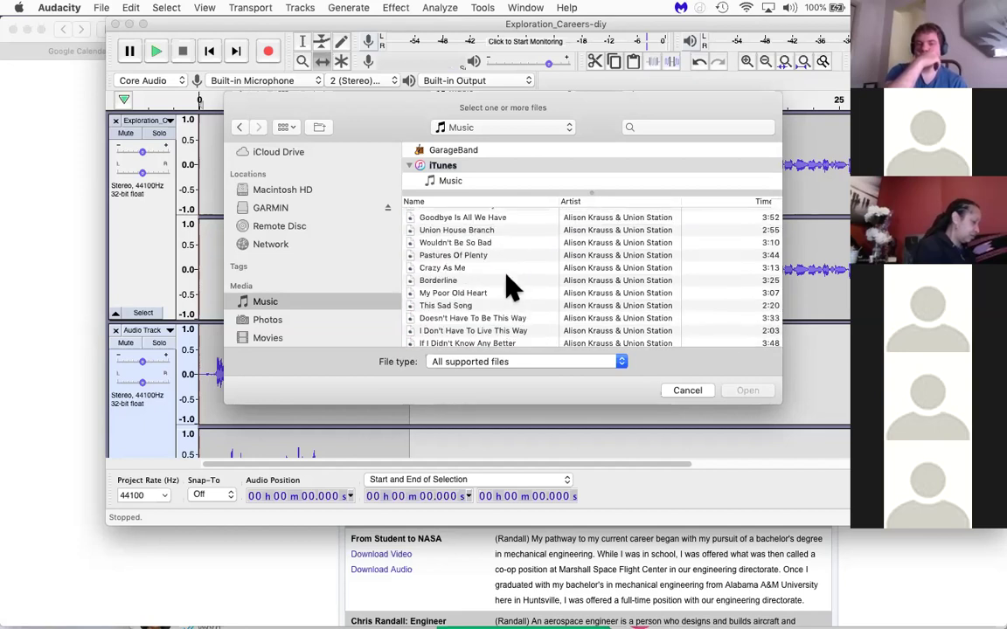
pyautogui.click(480, 220)
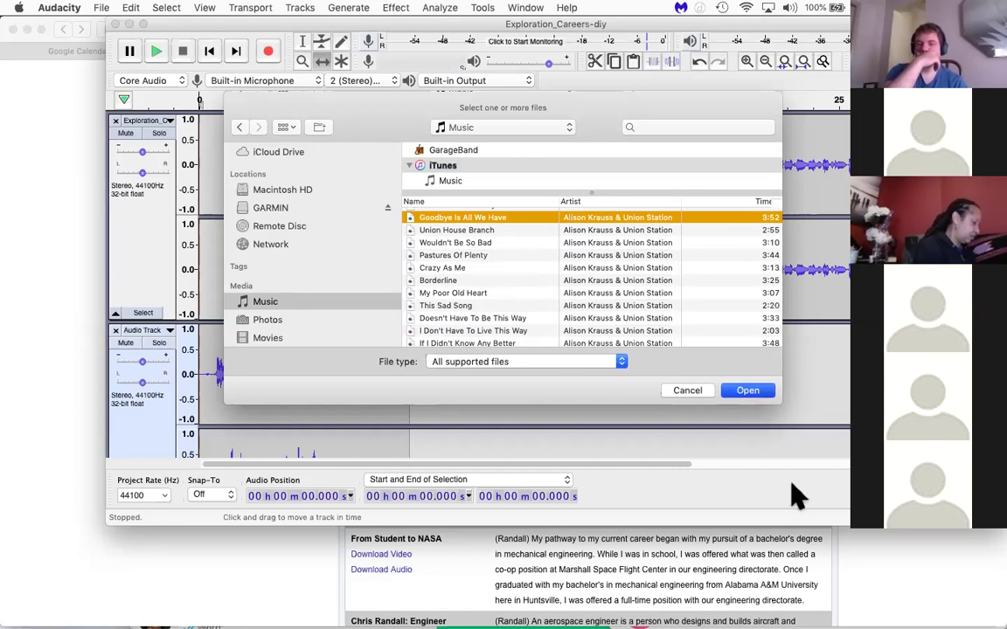
pyautogui.press('Return')
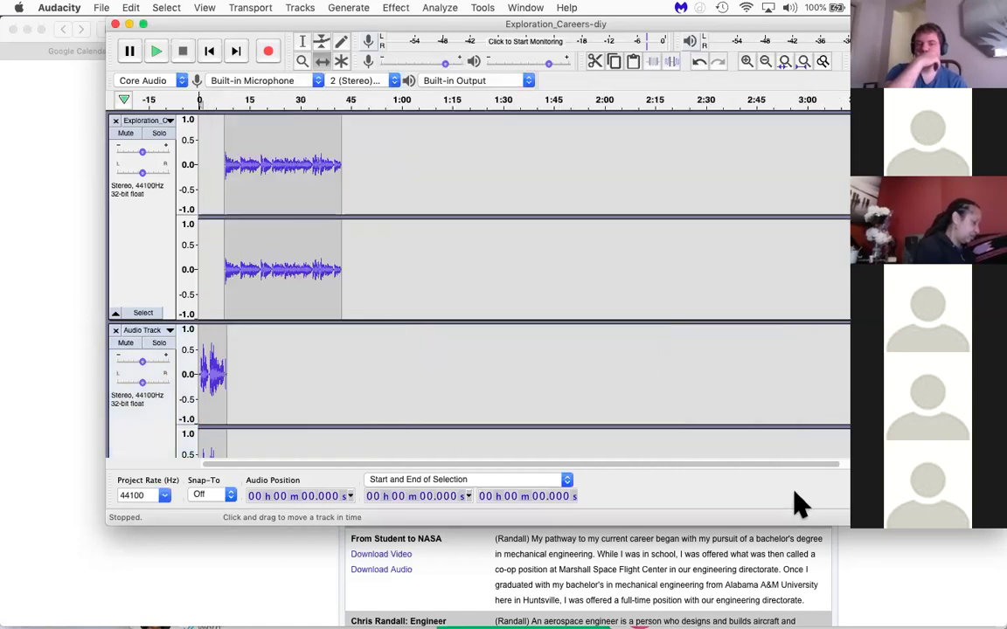
pyautogui.scroll(-5, 437, 359)
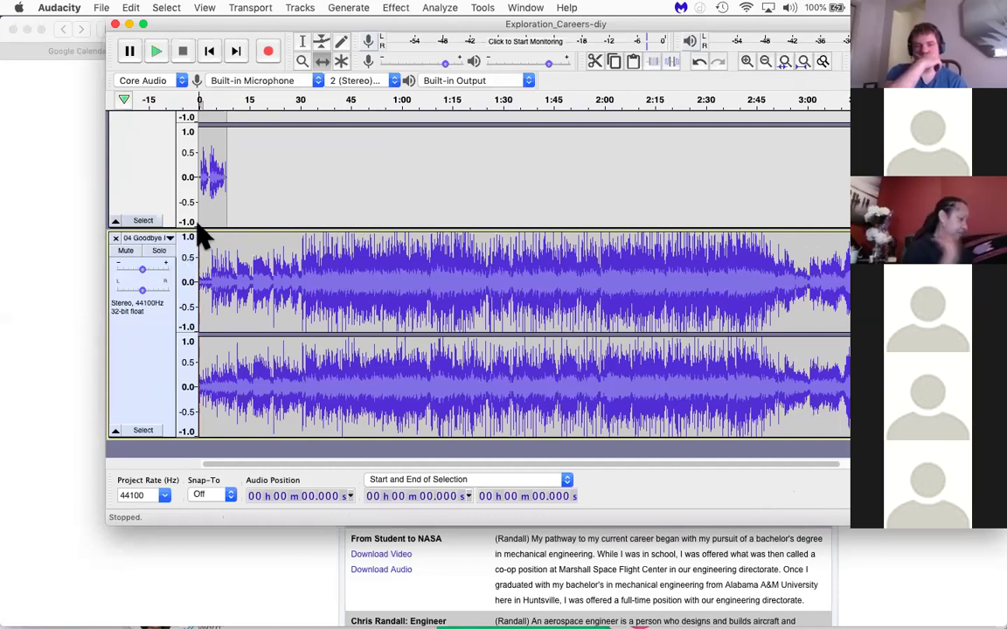
pyautogui.scroll(5, 175, 298)
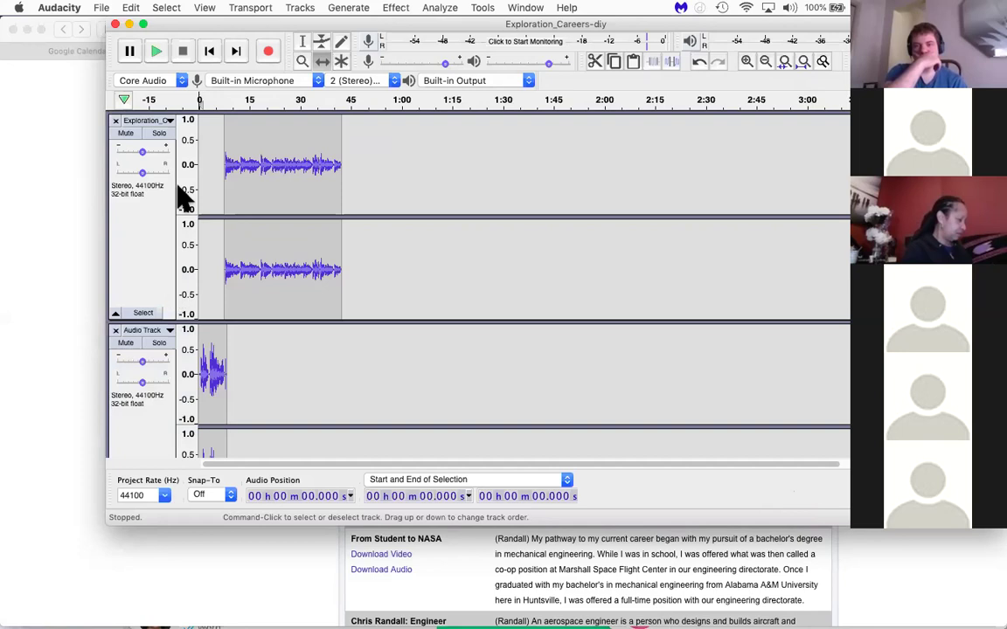
# Step: Mute the imported NASA clip and the narration track, and play the beginning of the music track alone
pyautogui.click(126, 133)
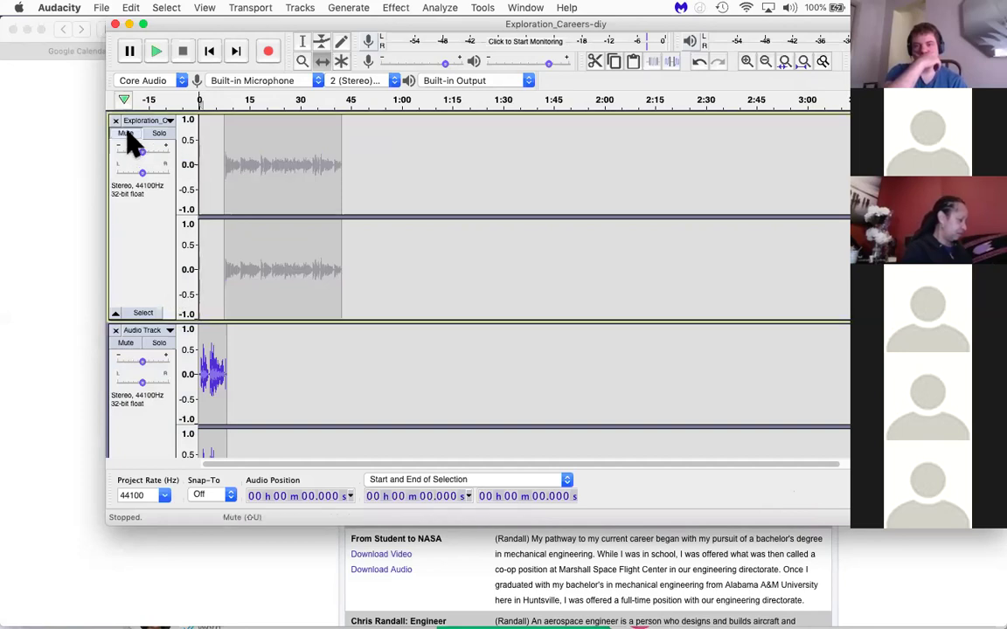
pyautogui.click(126, 343)
pyautogui.scroll(-5, 263, 341)
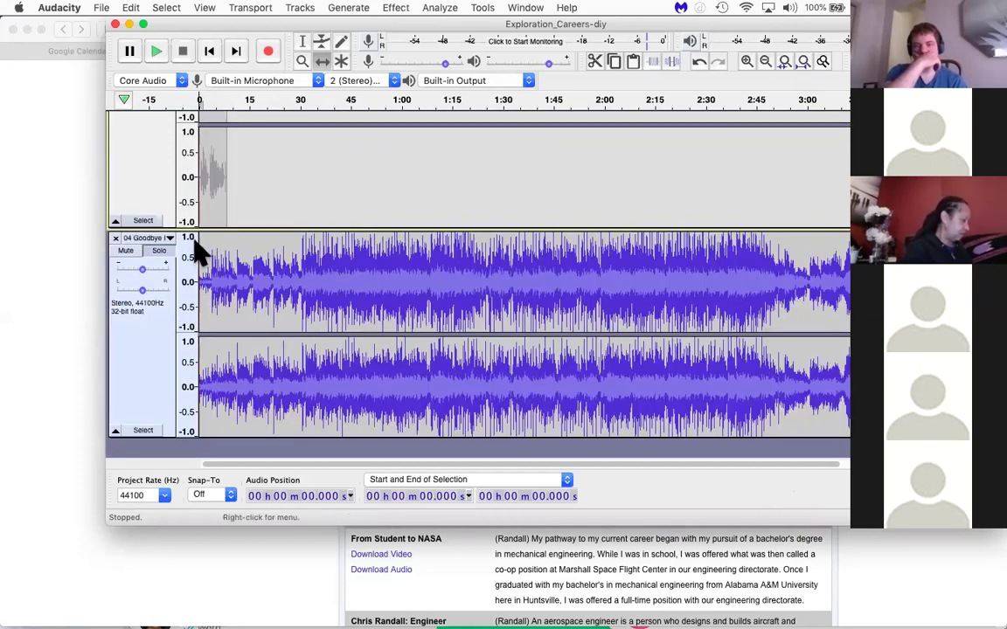
pyautogui.press('space')
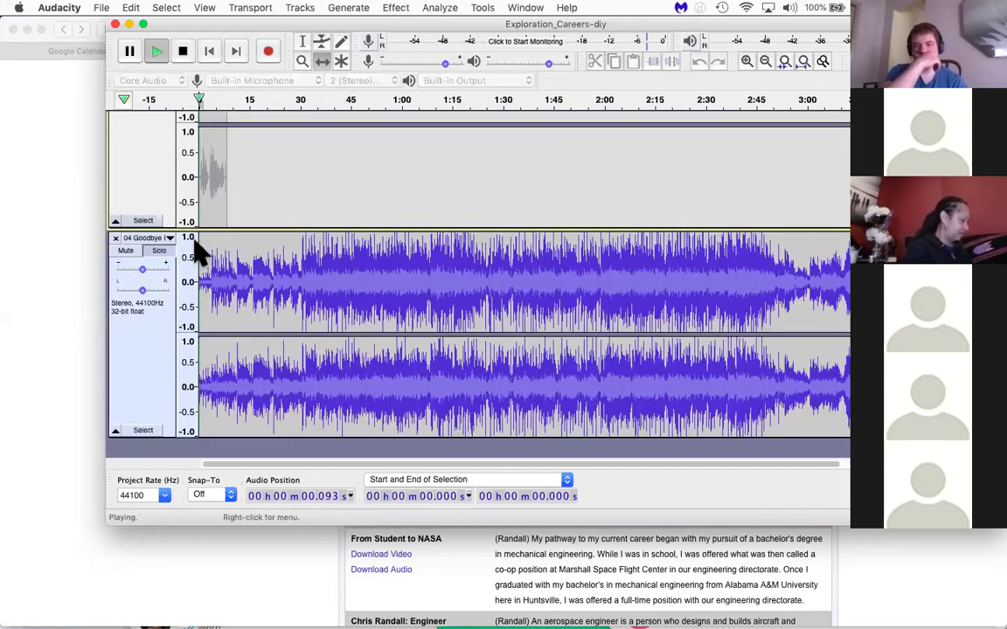
pyautogui.click(183, 52)
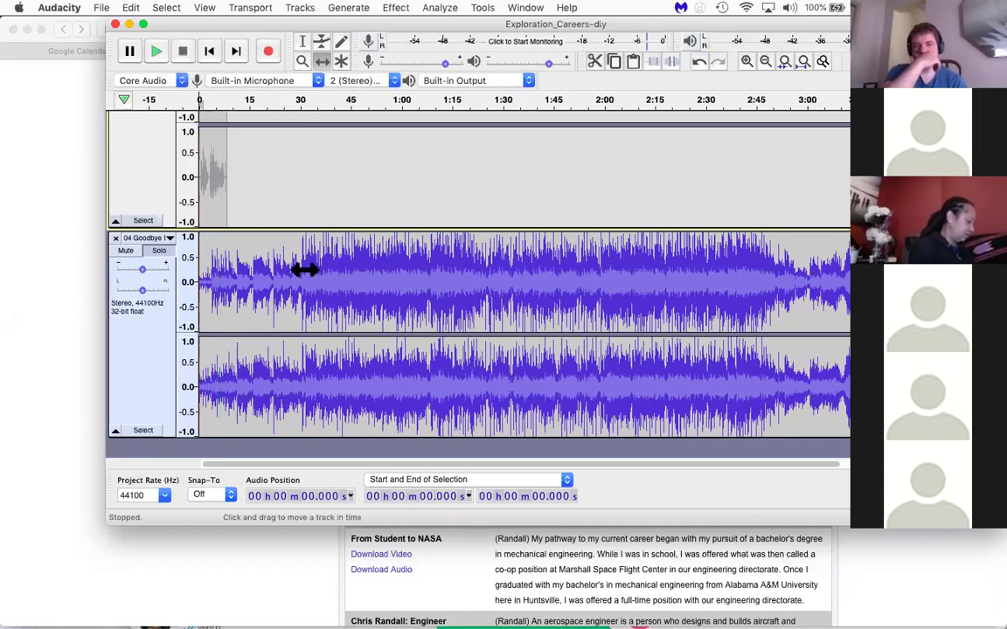
# Step: Shift the narration to start at about 7.5 seconds and the NASA clip to start at about 15 seconds
pyautogui.scroll(5, 827, 326)
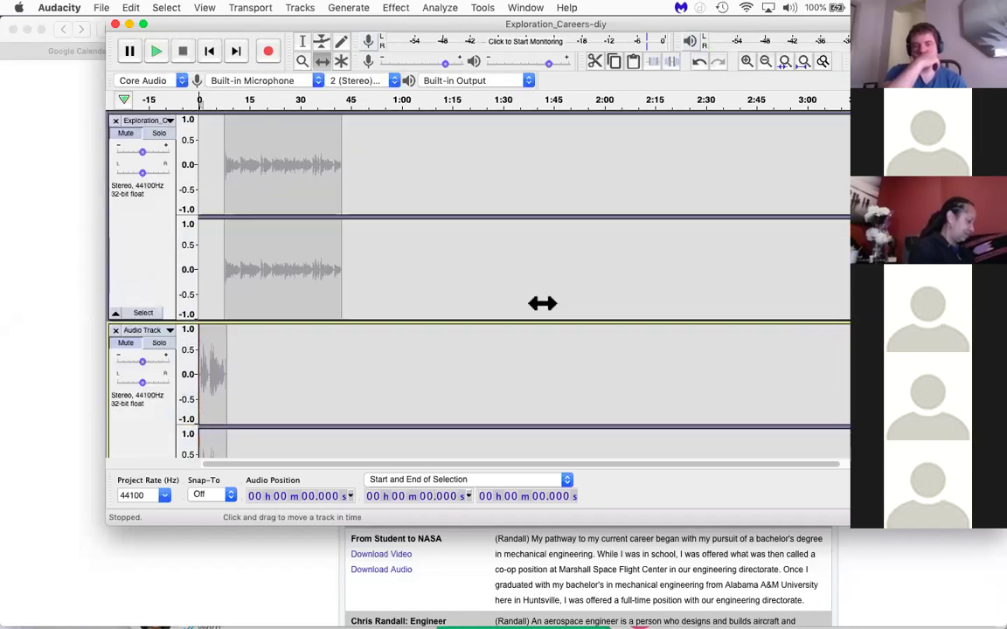
pyautogui.moveTo(213, 333); pyautogui.dragTo(237, 336)
pyautogui.scroll(-3, 266, 301)
pyautogui.moveTo(273, 229); pyautogui.dragTo(301, 227)
pyautogui.scroll(3, 325, 324)
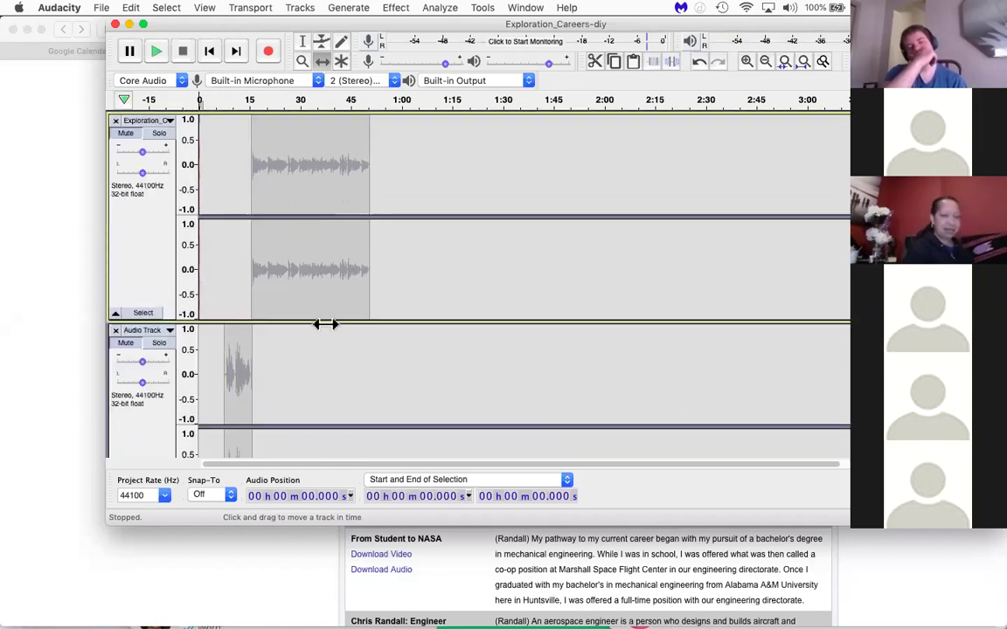
# Step: Select everything from about 1:06 to the end of the music track and delete it
pyautogui.scroll(-10, 325, 324)
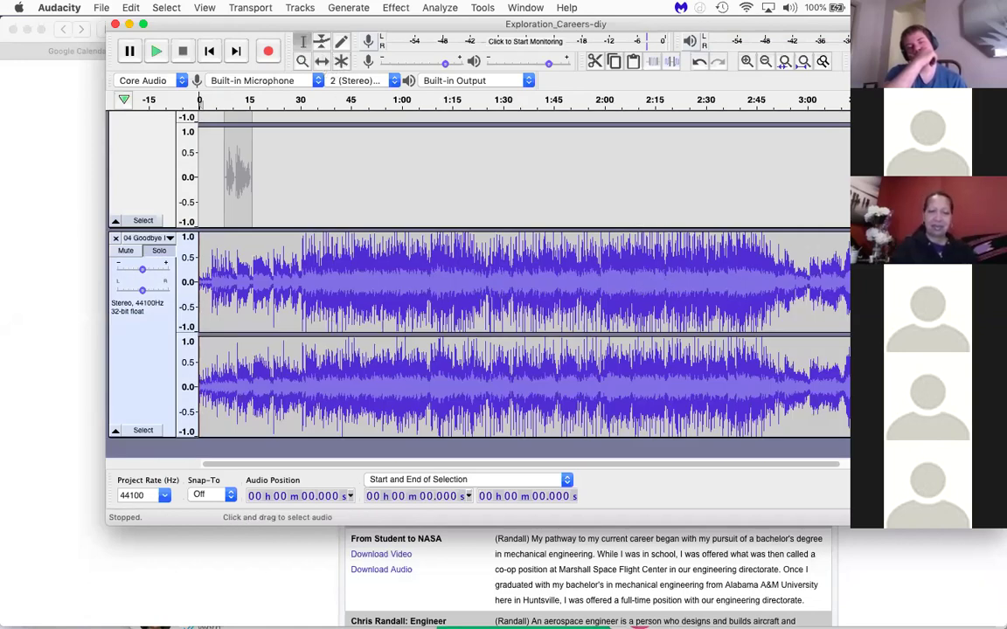
pyautogui.moveTo(839, 229); pyautogui.dragTo(367, 240)
pyautogui.scroll(10, 360, 239)
pyautogui.scroll(-6, 359, 239)
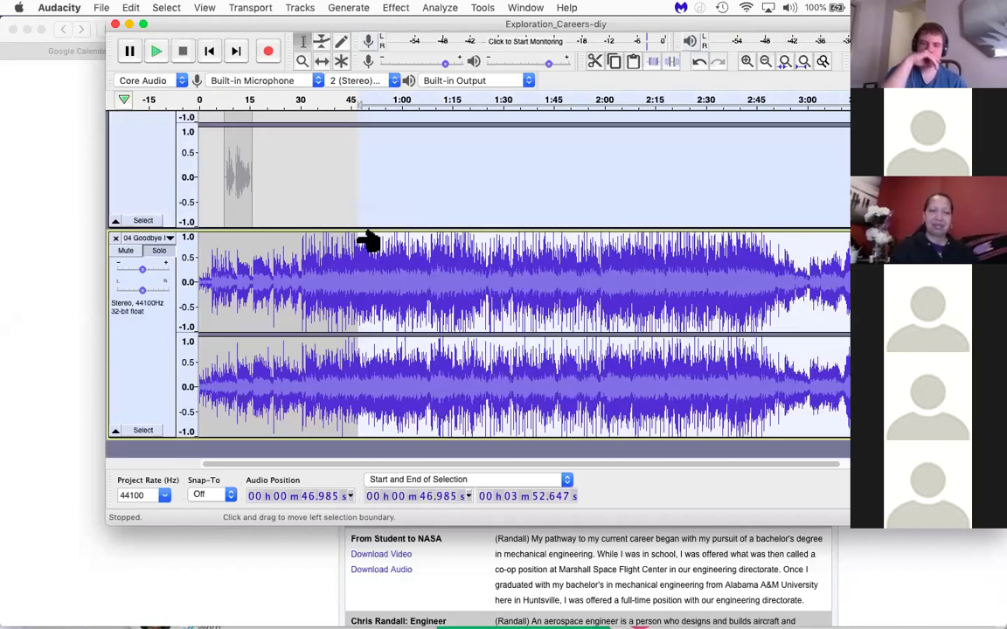
pyautogui.moveTo(360, 248); pyautogui.dragTo(393, 248)
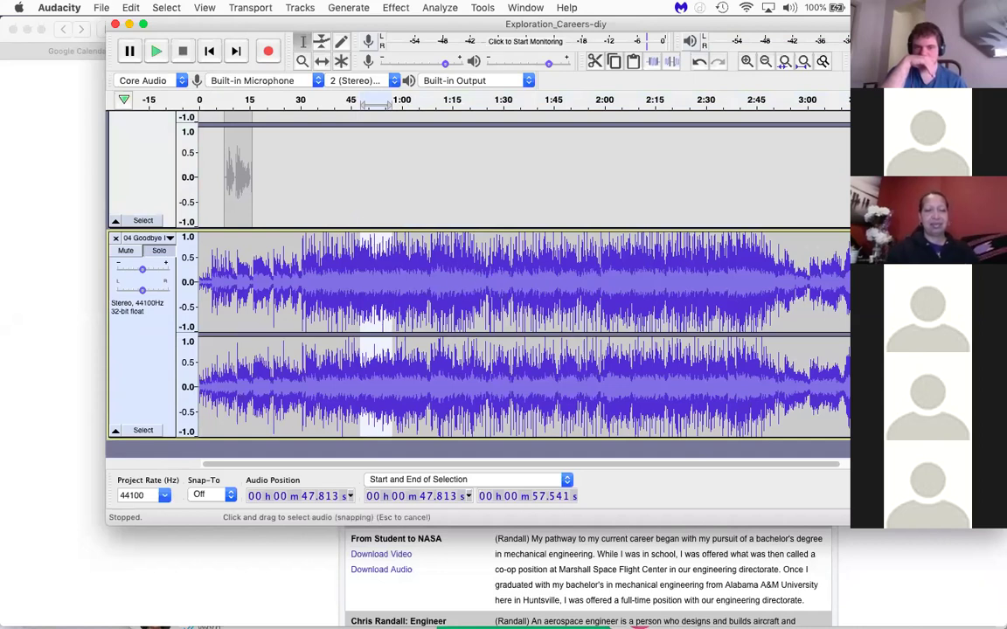
pyautogui.moveTo(984, 271); pyautogui.dragTo(422, 318)
pyautogui.scroll(5, 442, 274)
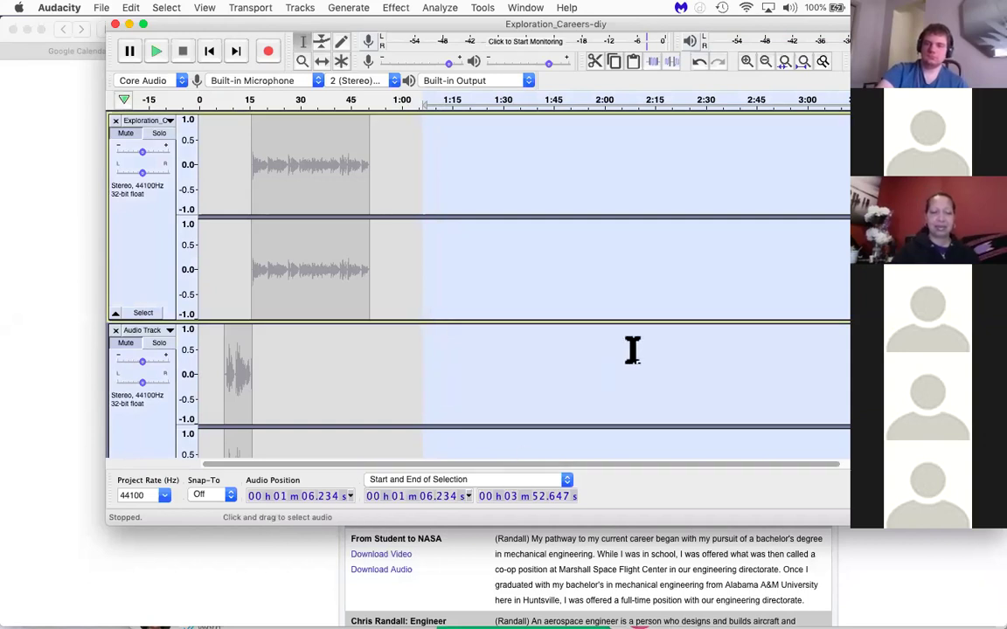
pyautogui.scroll(-5, 632, 349)
pyautogui.press('Delete')
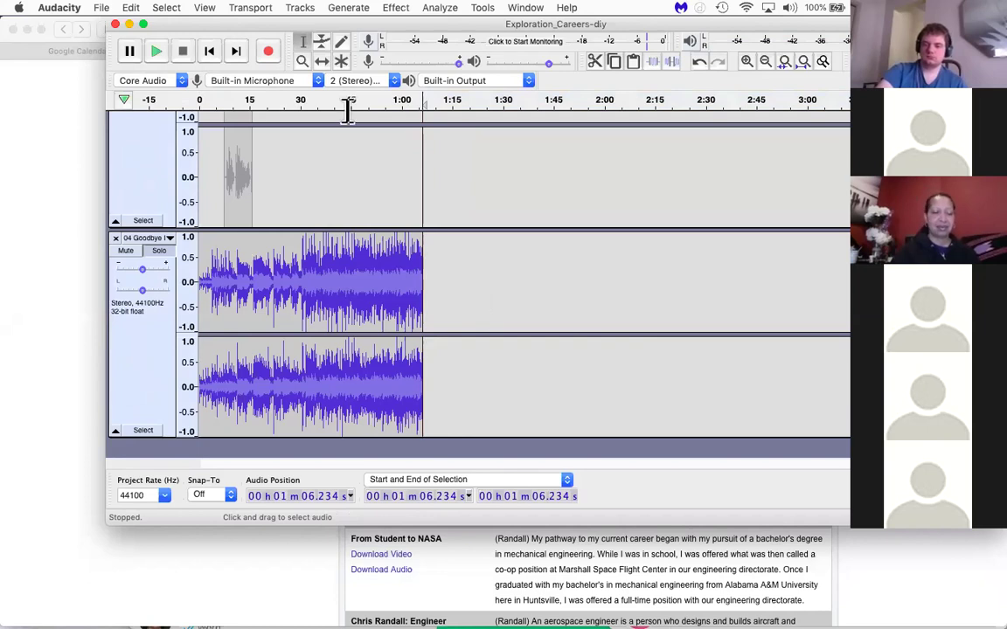
# Step: Shape the music's volume with the Envelope tool, dipping from about 7 seconds to near silence at 30 seconds and rising until 57 seconds
pyautogui.click(321, 42)
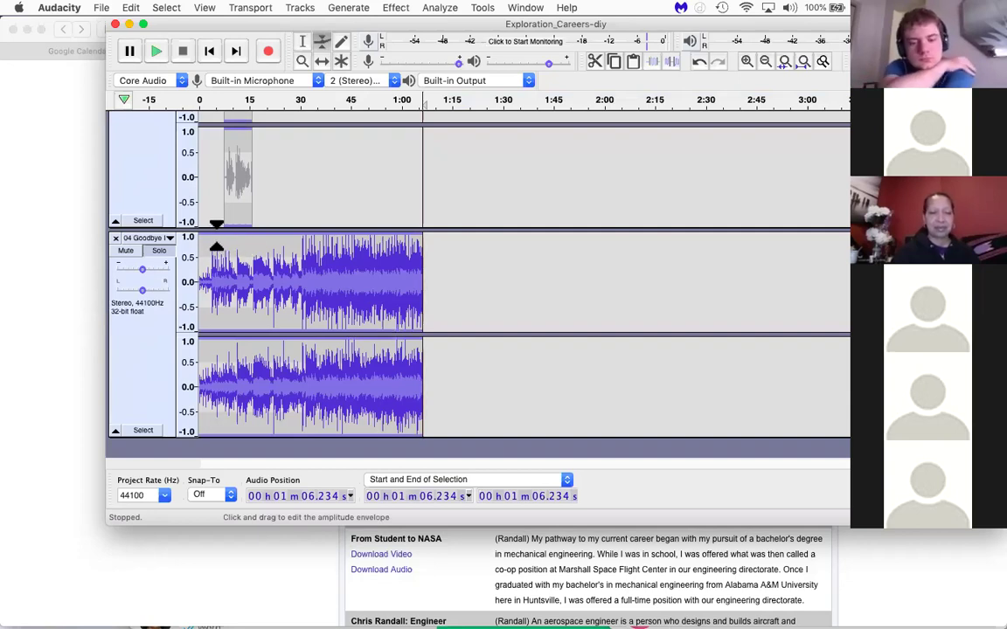
pyautogui.click(221, 233)
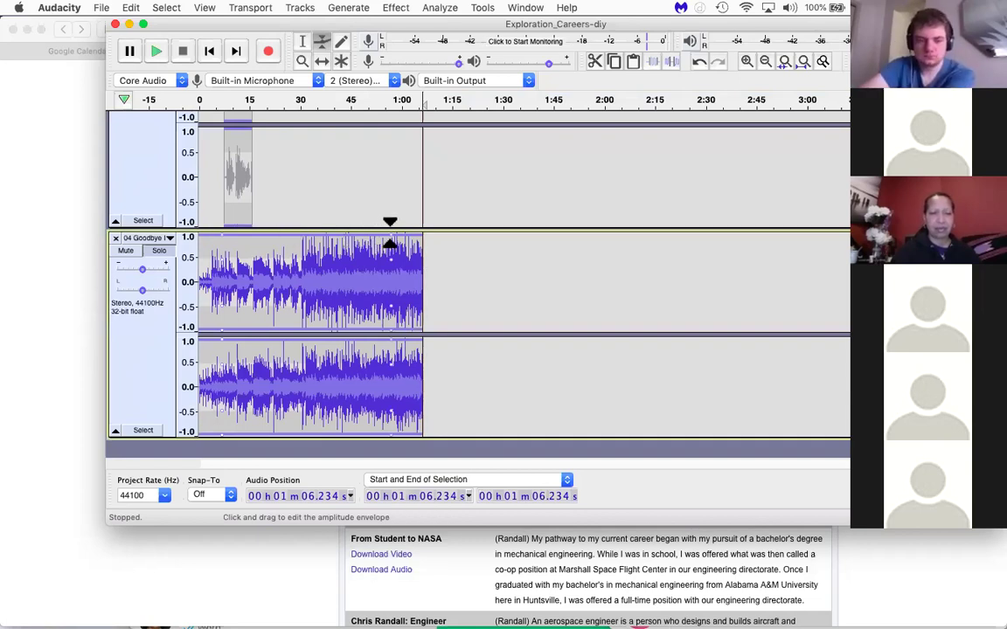
pyautogui.moveTo(343, 236); pyautogui.dragTo(296, 275)
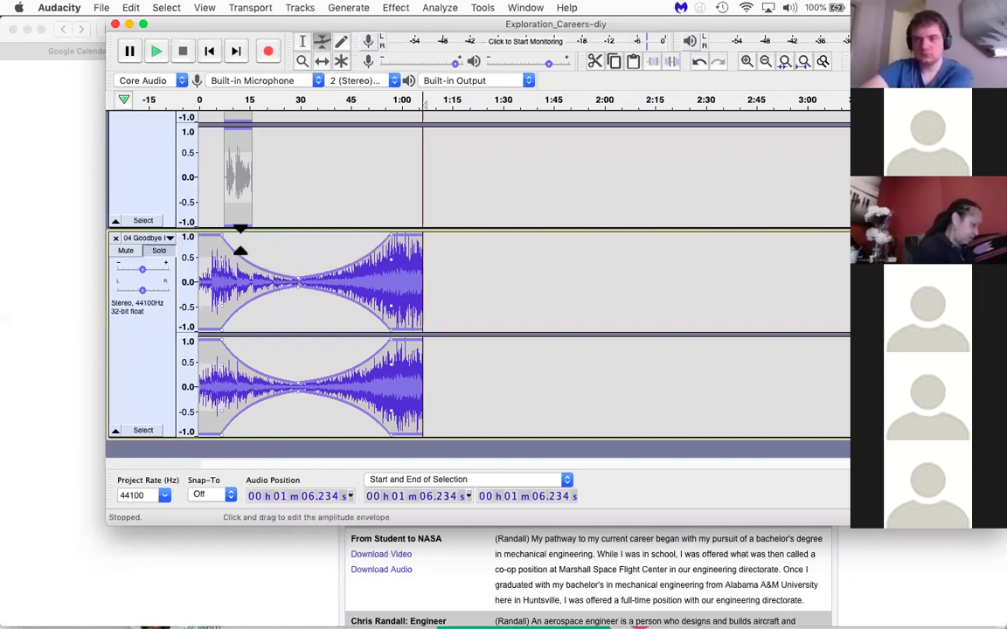
# Step: Collapse the NASA clip and narration tracks, and widen the music's volume dip to span about 5 seconds to 1:01
pyautogui.scroll(5, 401, 252)
pyautogui.scroll(-5, 401, 252)
pyautogui.scroll(5, 401, 251)
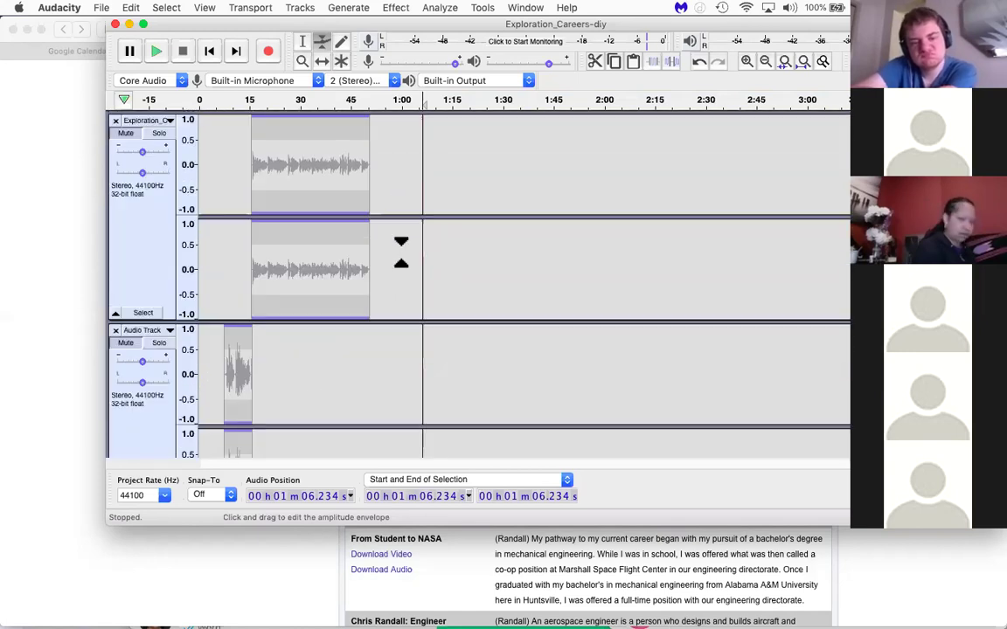
pyautogui.click(115, 312)
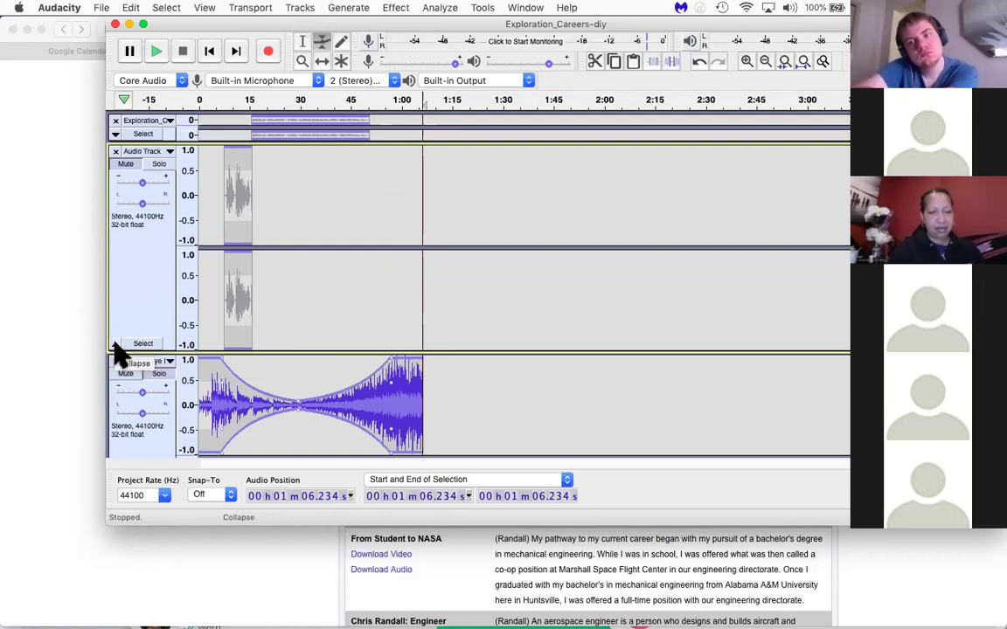
pyautogui.click(114, 345)
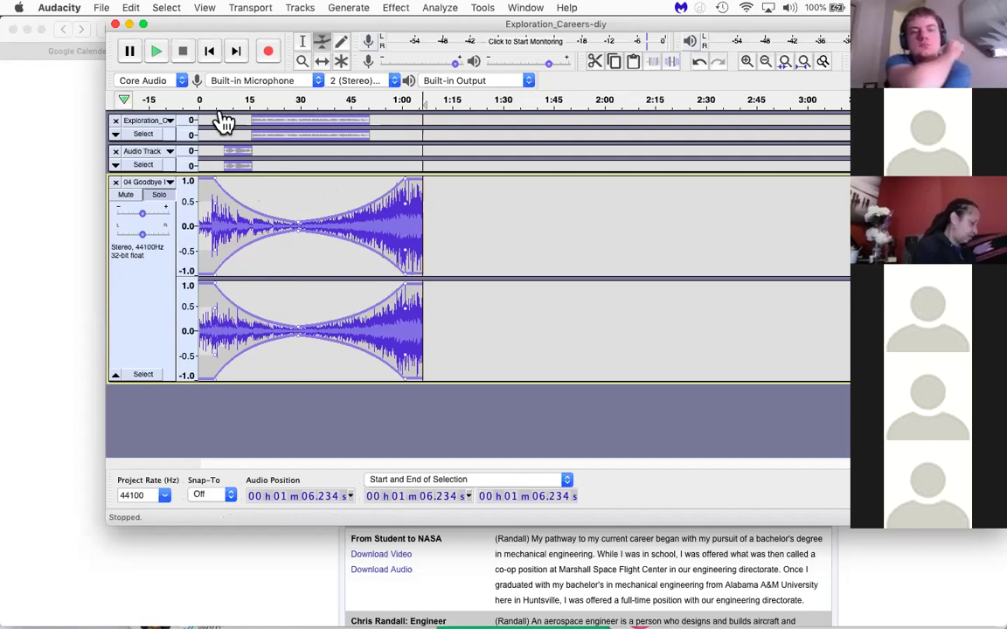
# Step: Expand the collapsed NASA clip and narration tracks and unmute both
pyautogui.click(168, 122)
pyautogui.click(170, 128)
pyautogui.click(115, 136)
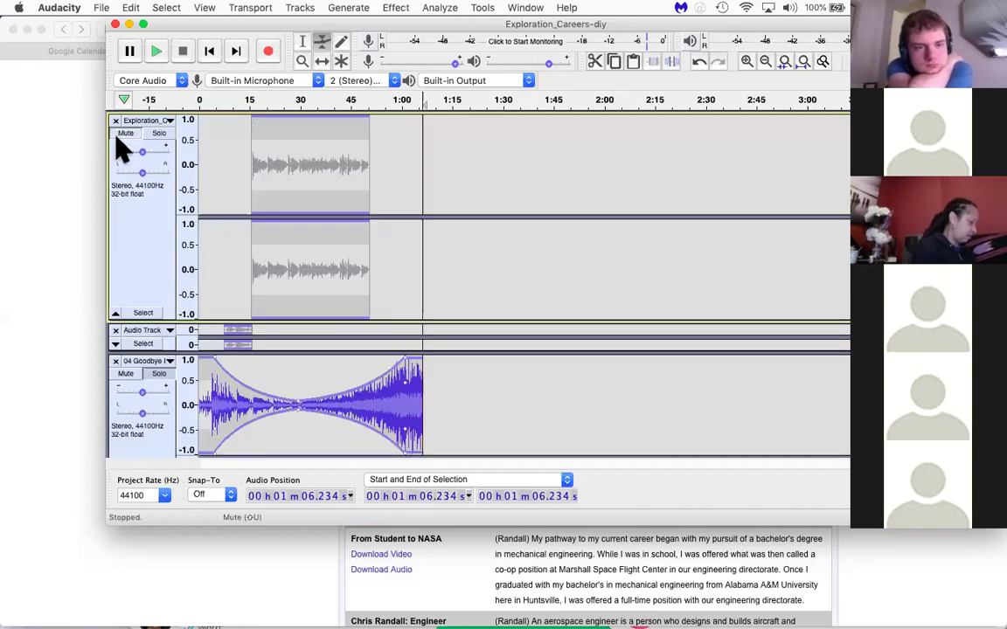
pyautogui.click(116, 346)
pyautogui.click(224, 271)
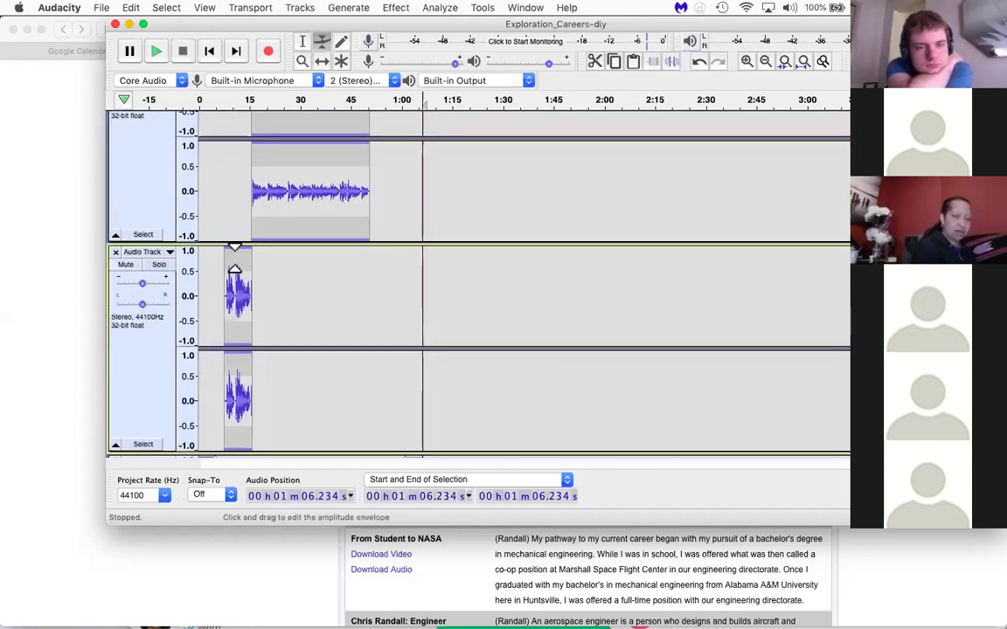
# Step: Return to the project start, play the mix of all three tracks through the narration to about 15 seconds, and stop
pyautogui.click(211, 52)
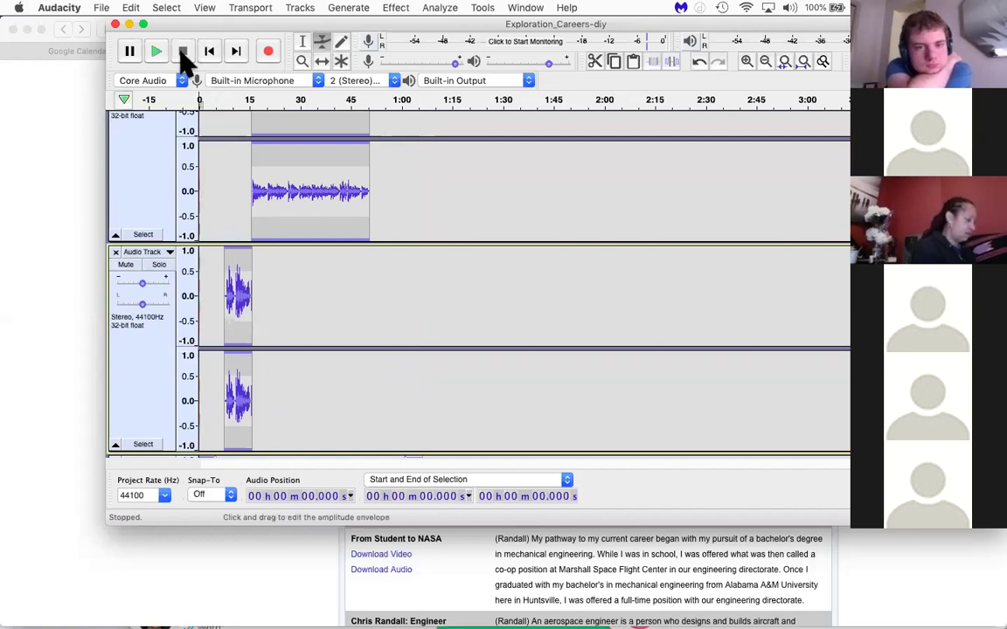
pyautogui.click(156, 51)
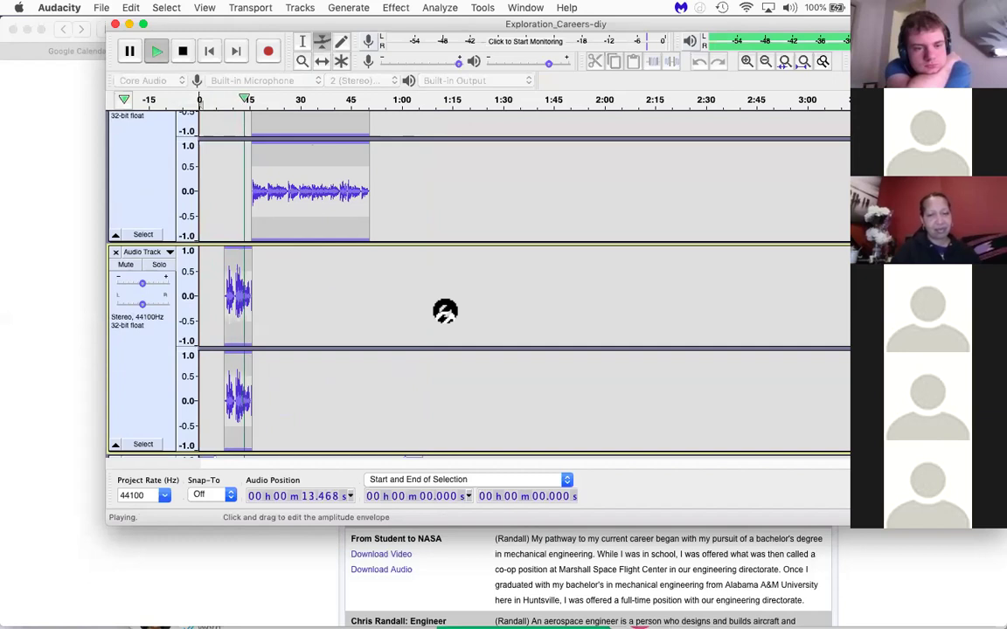
pyautogui.click(182, 54)
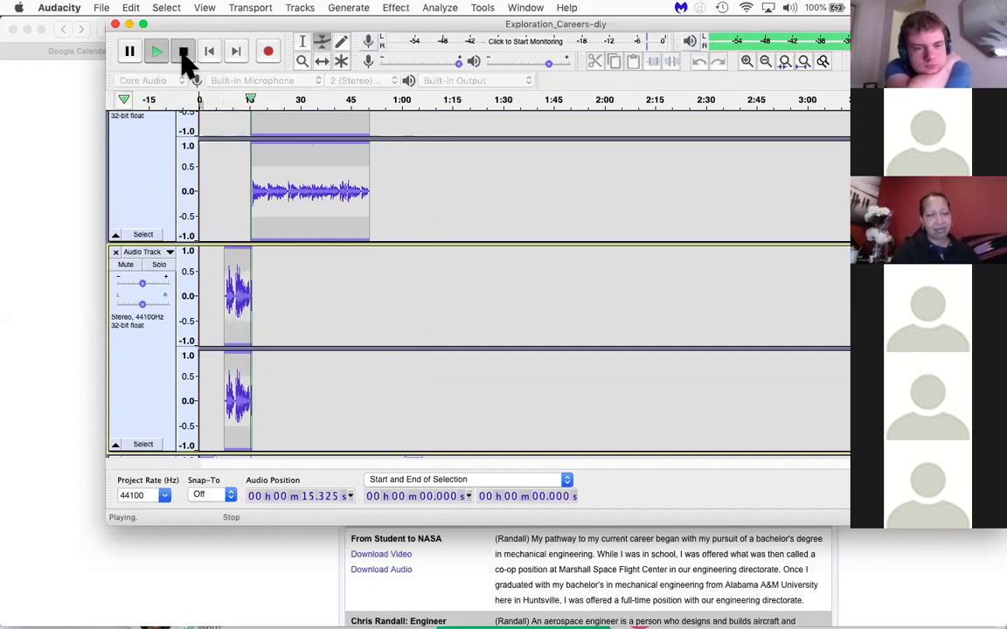
# Step: Lower the music envelope to about 0.7 at the start and 0.6 at the end, holding it near silence from about 6 to 51 seconds
pyautogui.scroll(-5, 350, 407)
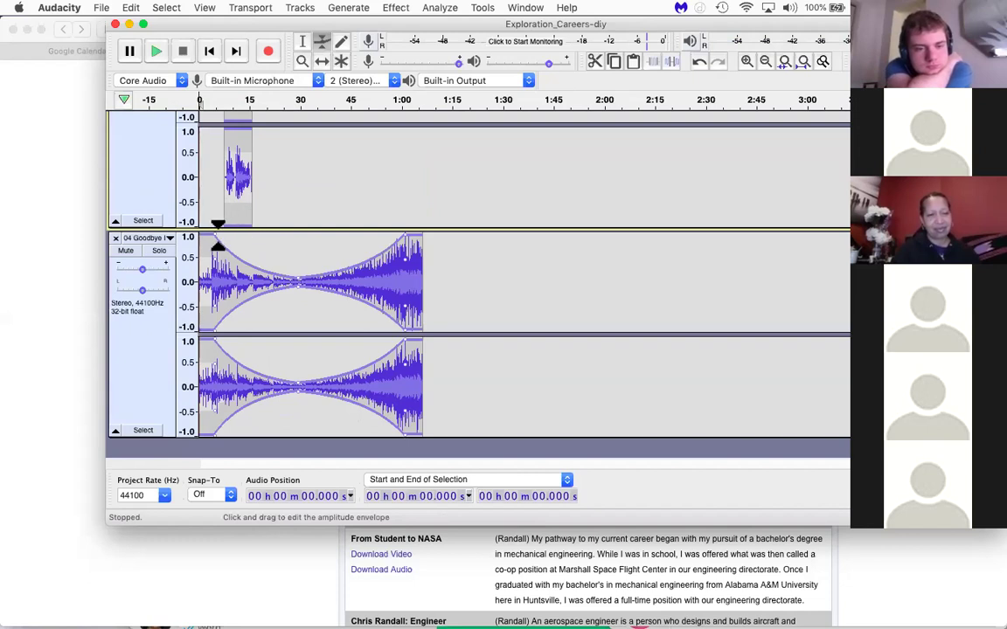
pyautogui.moveTo(215, 237); pyautogui.dragTo(210, 254)
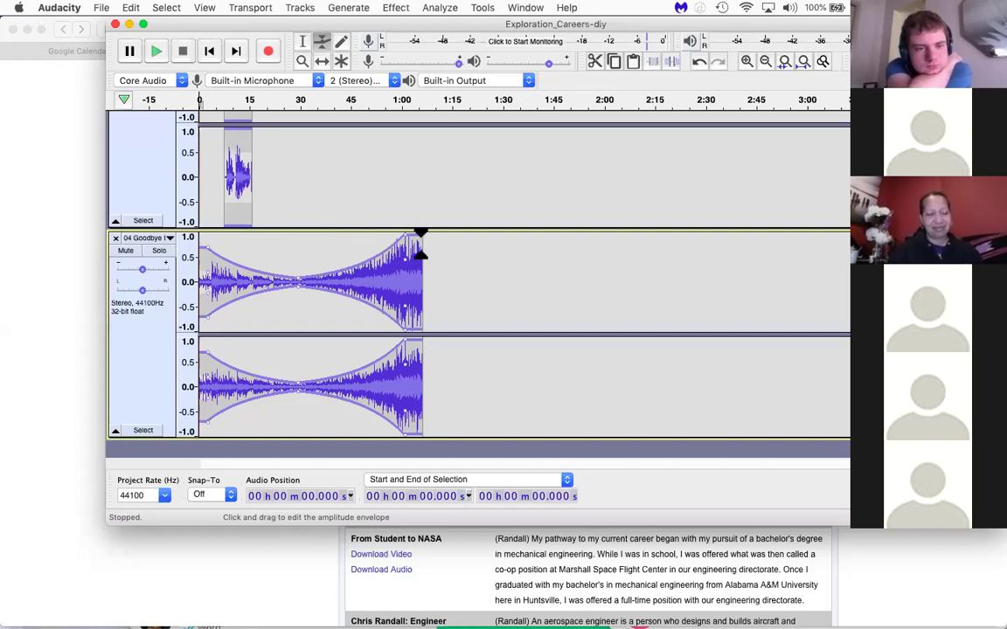
pyautogui.moveTo(406, 236); pyautogui.dragTo(407, 254)
pyautogui.moveTo(237, 253); pyautogui.dragTo(219, 270)
pyautogui.moveTo(354, 272); pyautogui.dragTo(371, 276)
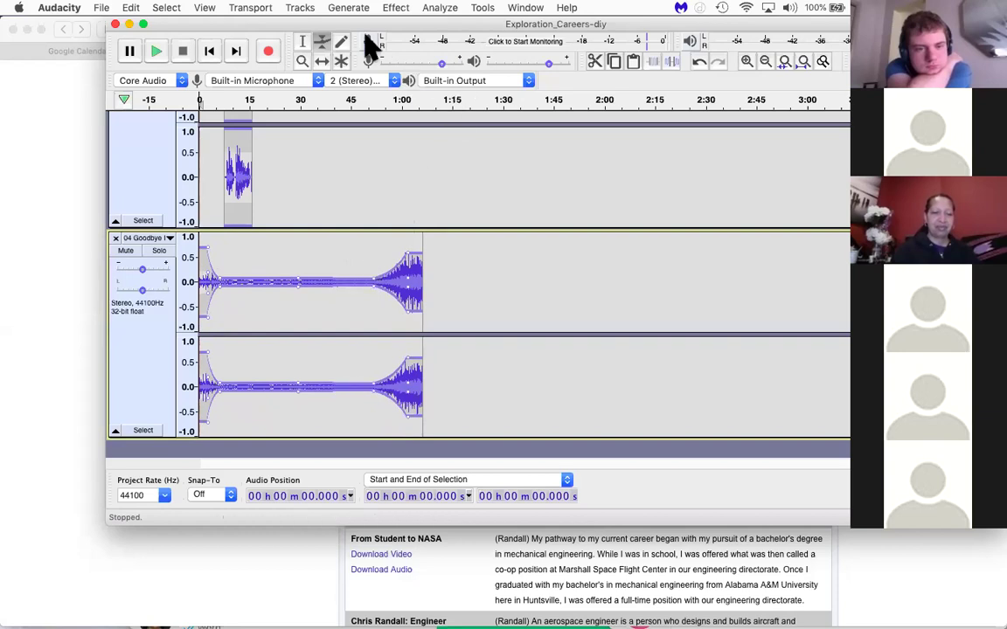
pyautogui.click(398, 9)
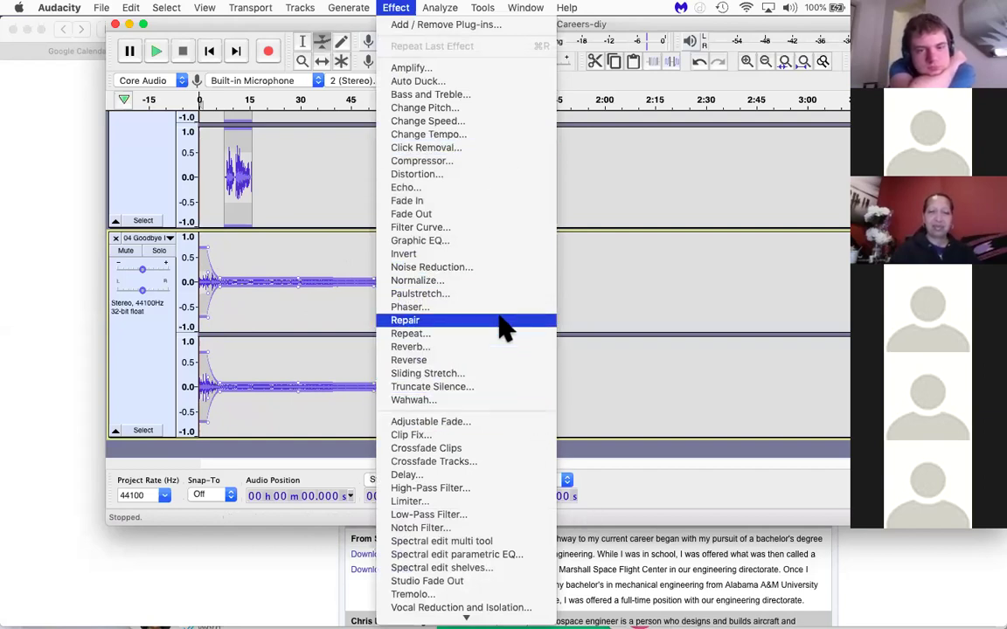
pyautogui.click(612, 398)
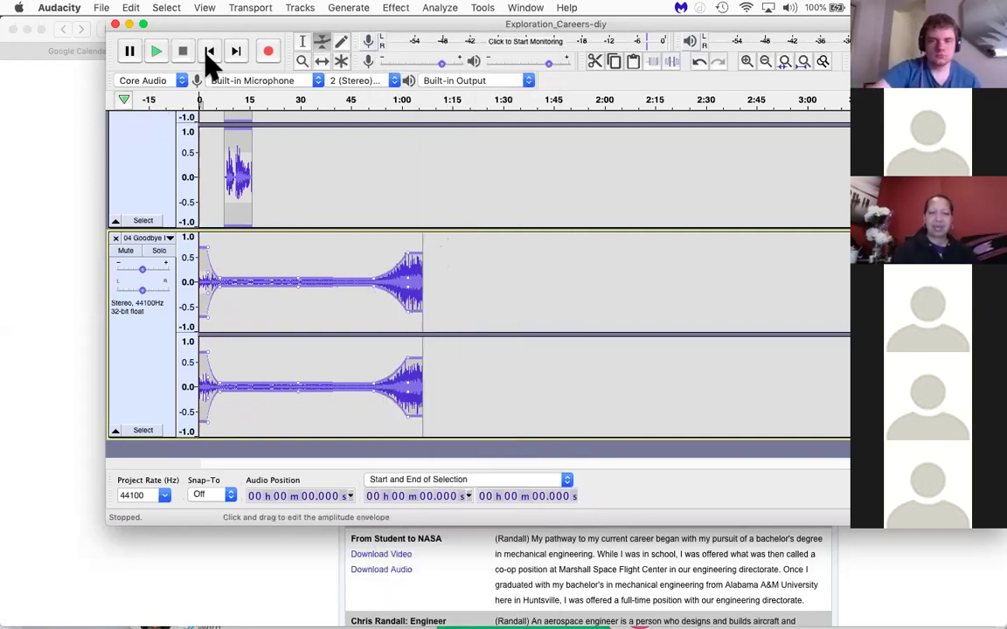
# Step: Preview the mix to about 15 seconds, and lower the music's quiet section further with envelope points near 24 and 48 seconds
pyautogui.click(156, 53)
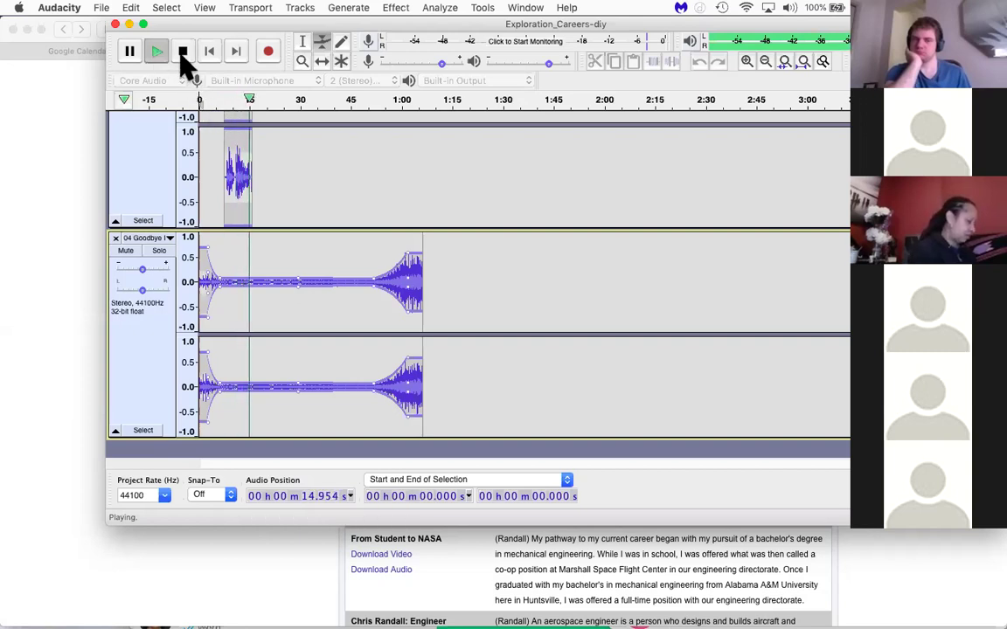
pyautogui.click(182, 52)
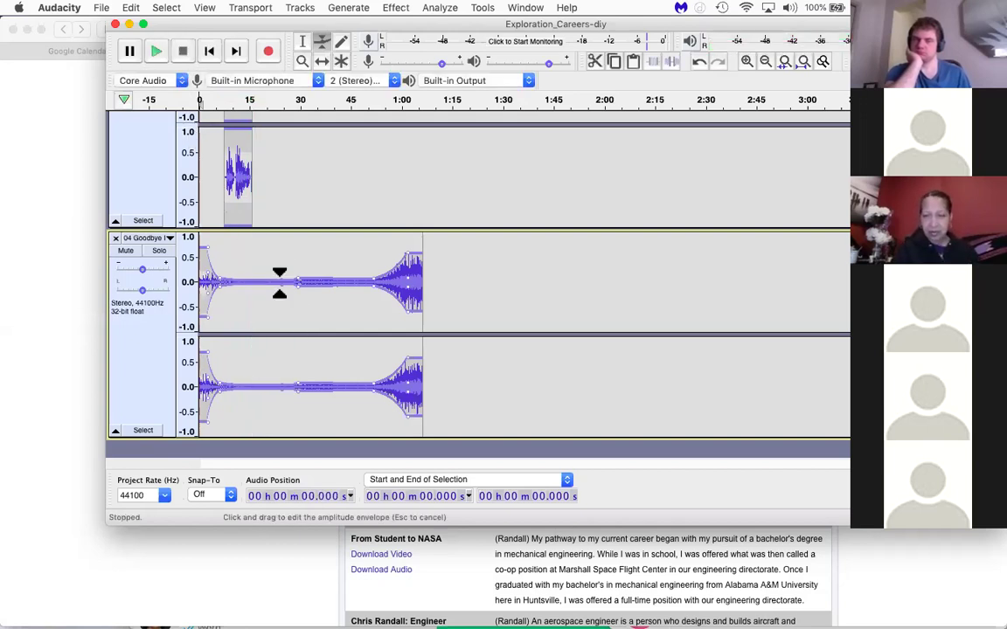
pyautogui.moveTo(300, 278); pyautogui.dragTo(356, 277)
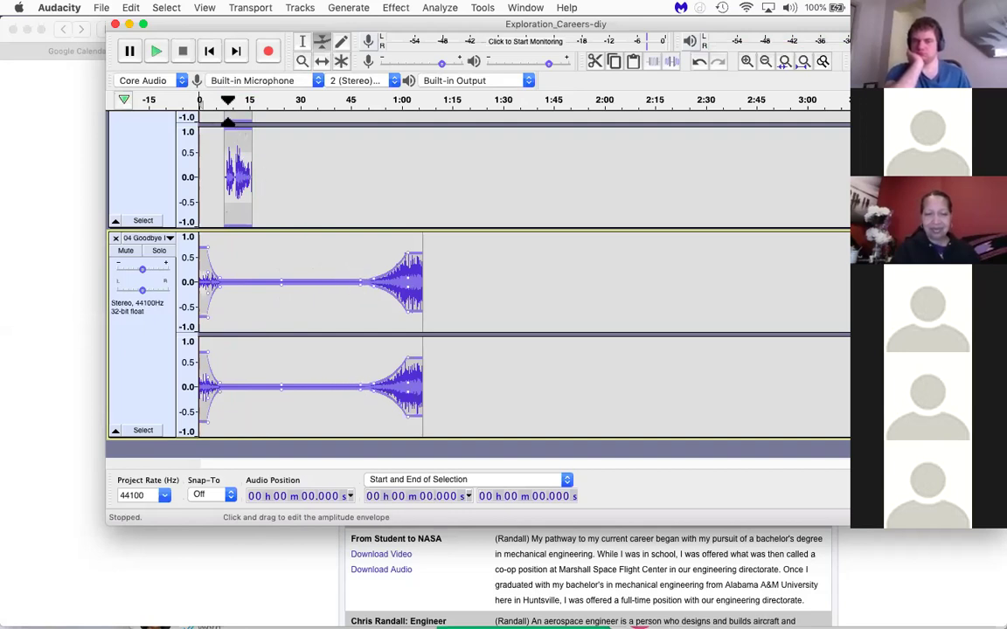
# Step: Play the adjusted mix from the start into the opening of the NASA clip, and stop playback
pyautogui.click(157, 55)
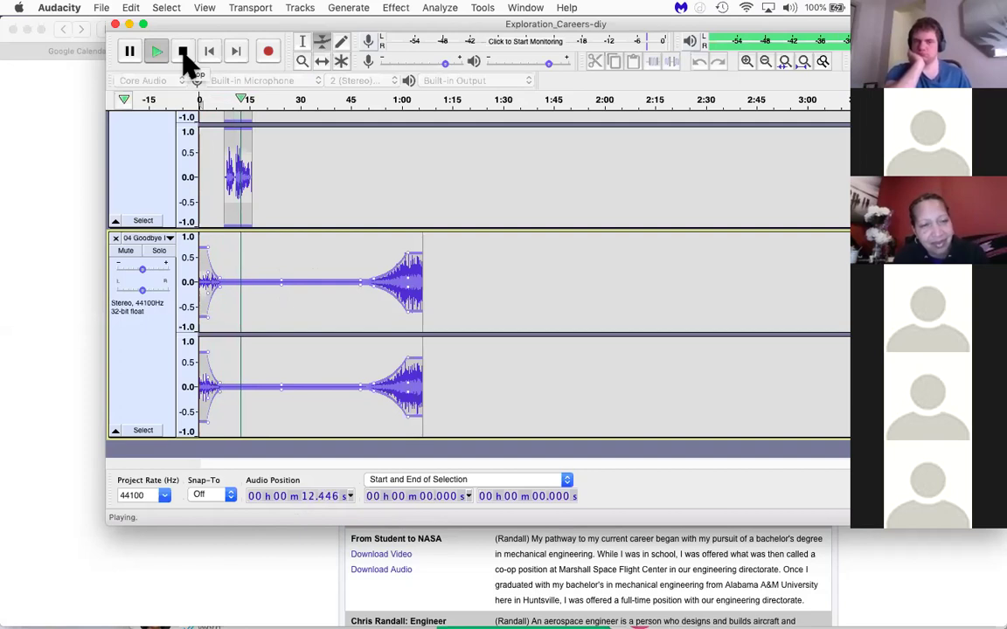
pyautogui.scroll(5, 233, 168)
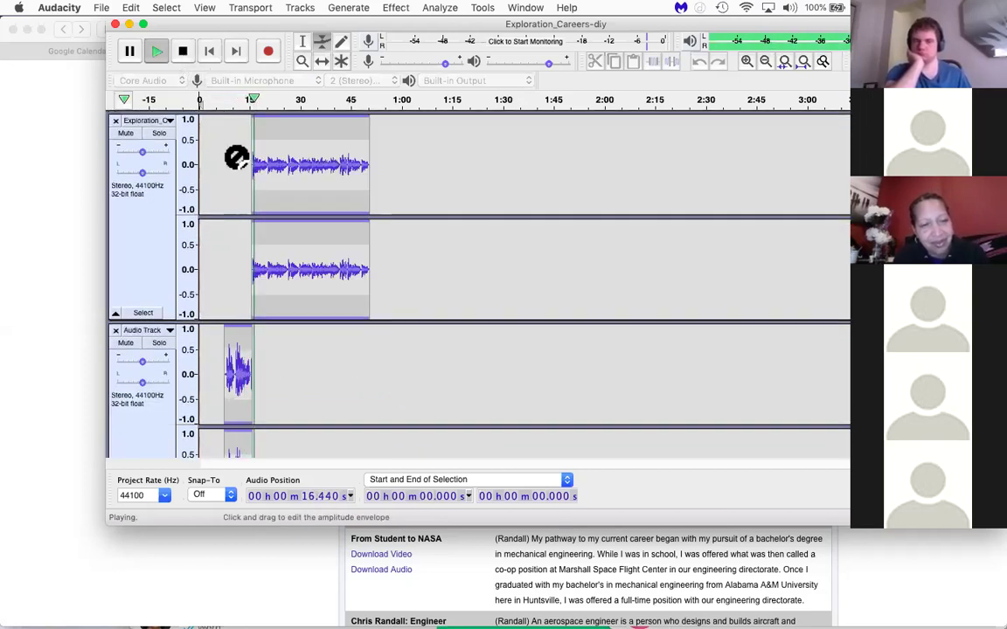
pyautogui.click(182, 52)
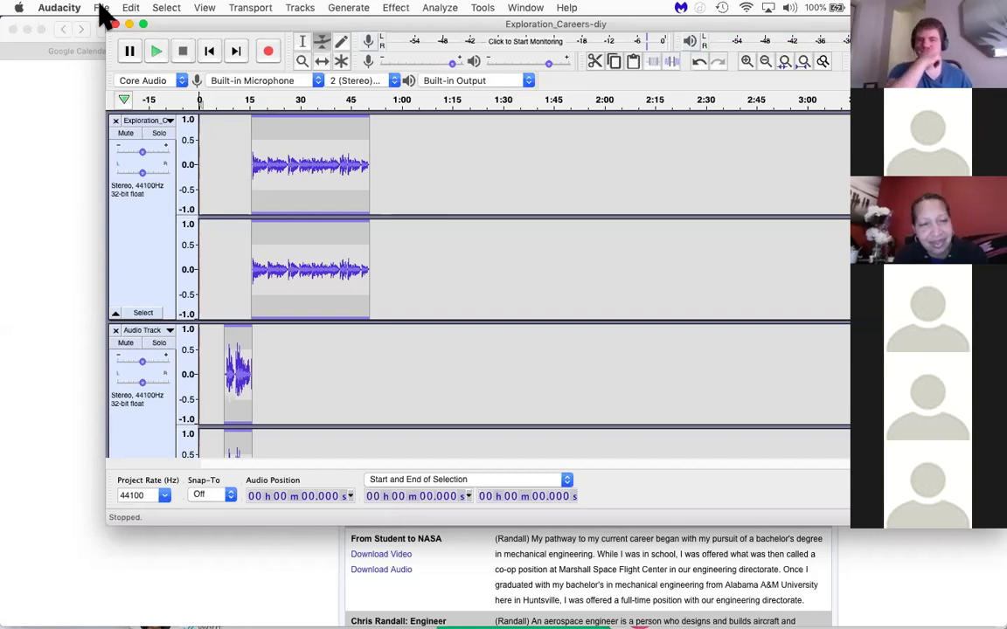
# Step: Save the project to the Desktop as an Audacity project named sample_podcast
pyautogui.click(100, 13)
pyautogui.moveTo(135, 86)
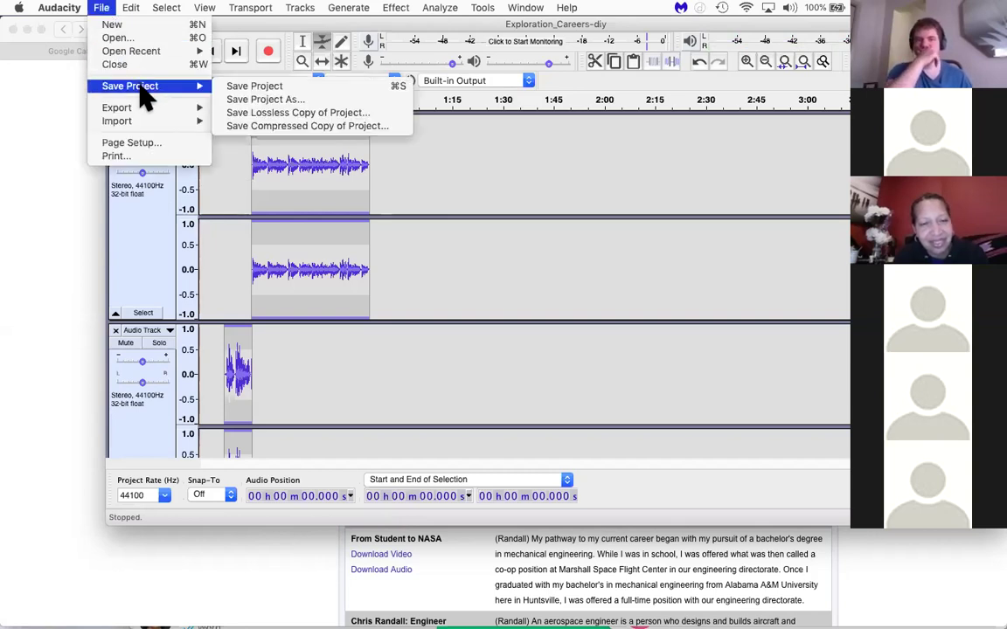
pyautogui.click(246, 88)
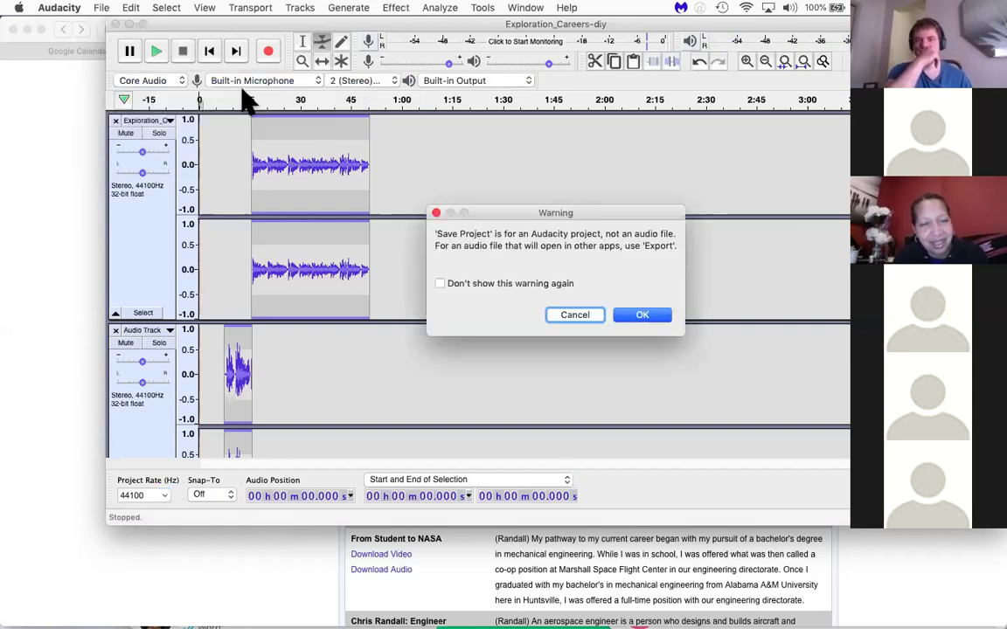
pyautogui.press('Return')
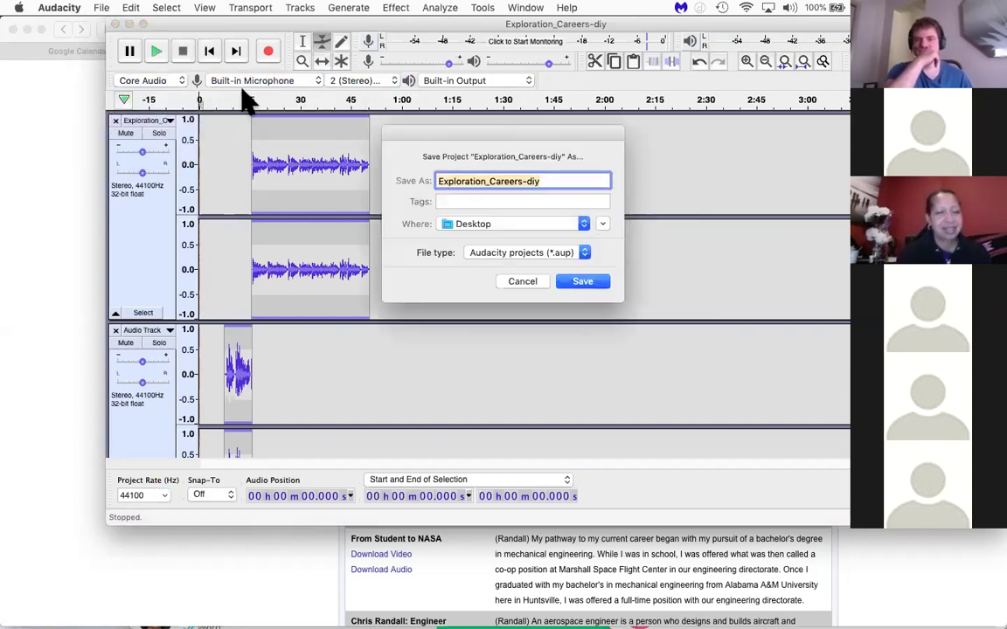
pyautogui.write('sample_poc')
pyautogui.write('cast')
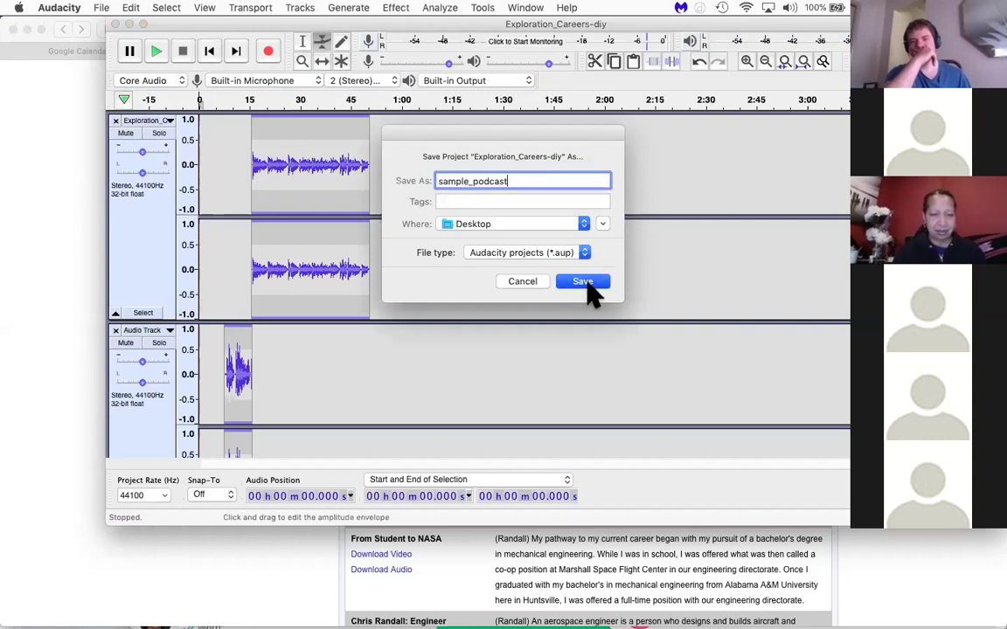
pyautogui.click(586, 282)
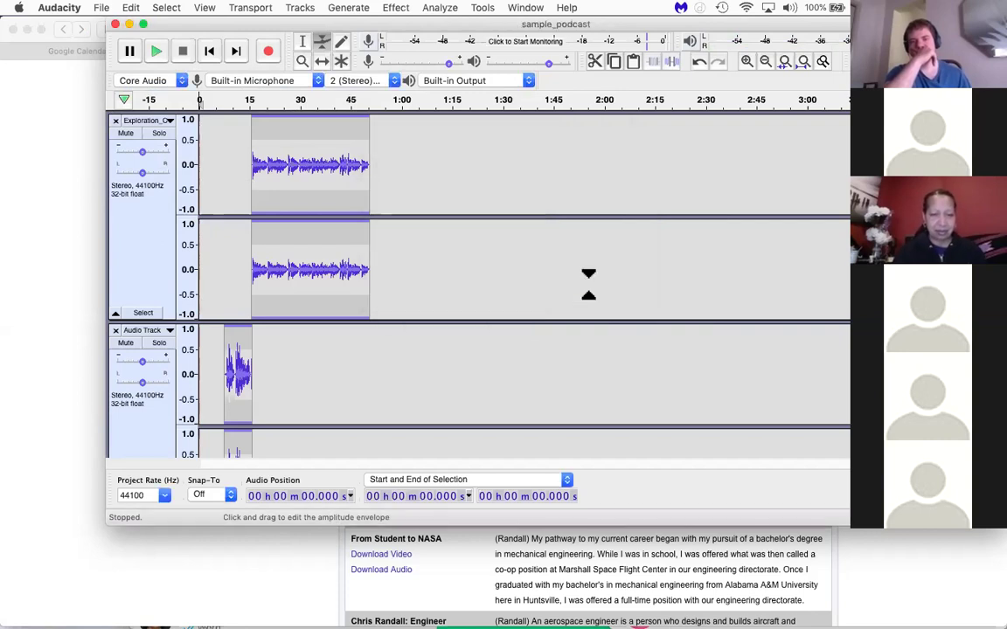
# Step: Export the mix as an MP3 named sample_podcast to the Desktop, accepting the mixdown to one stereo file
pyautogui.click(101, 8)
pyautogui.moveTo(139, 109)
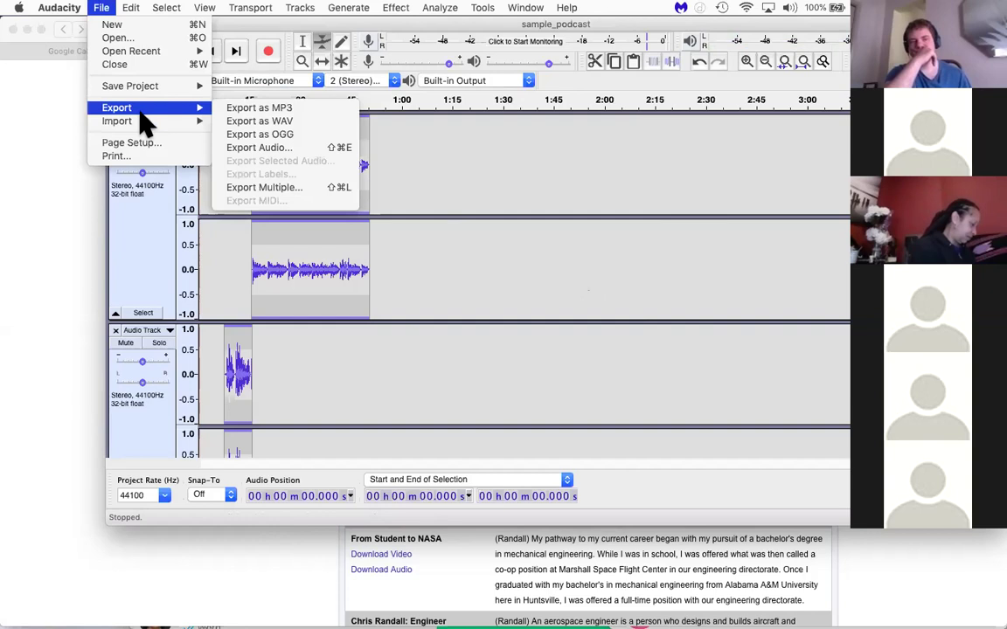
pyautogui.click(254, 111)
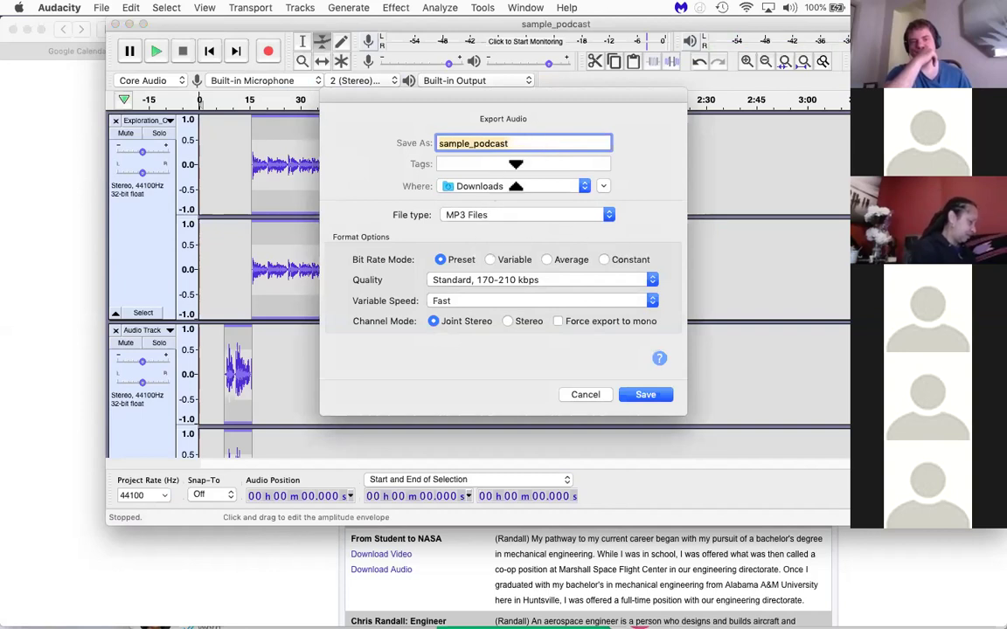
pyautogui.click(497, 185)
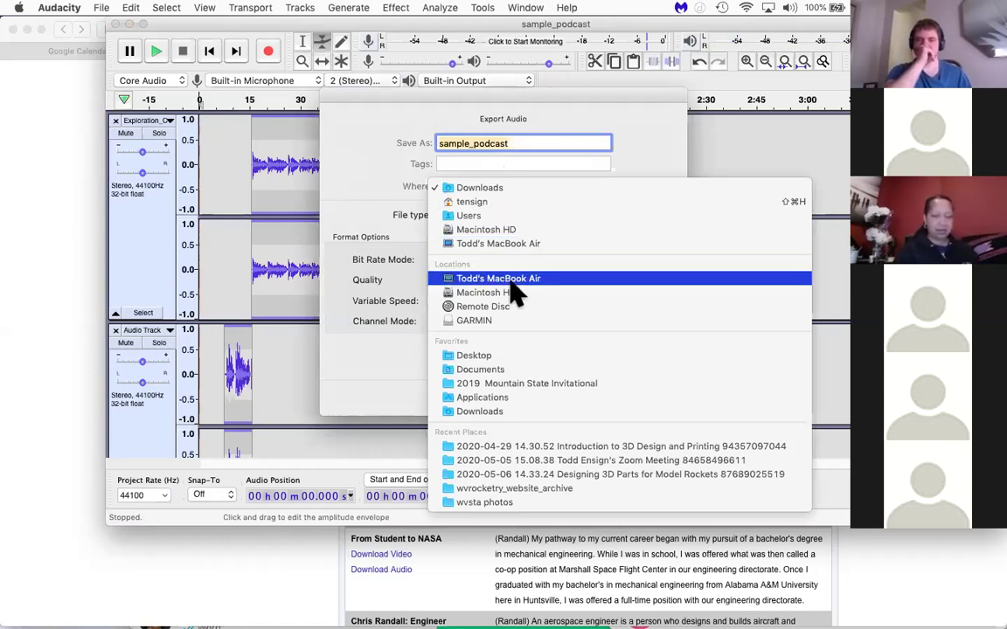
pyautogui.click(526, 357)
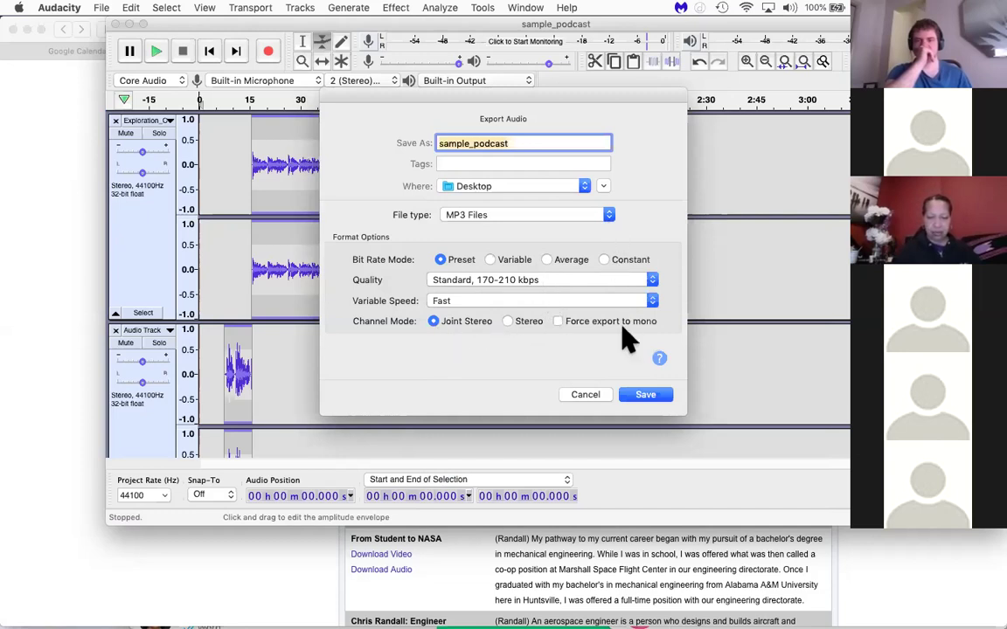
pyautogui.click(657, 396)
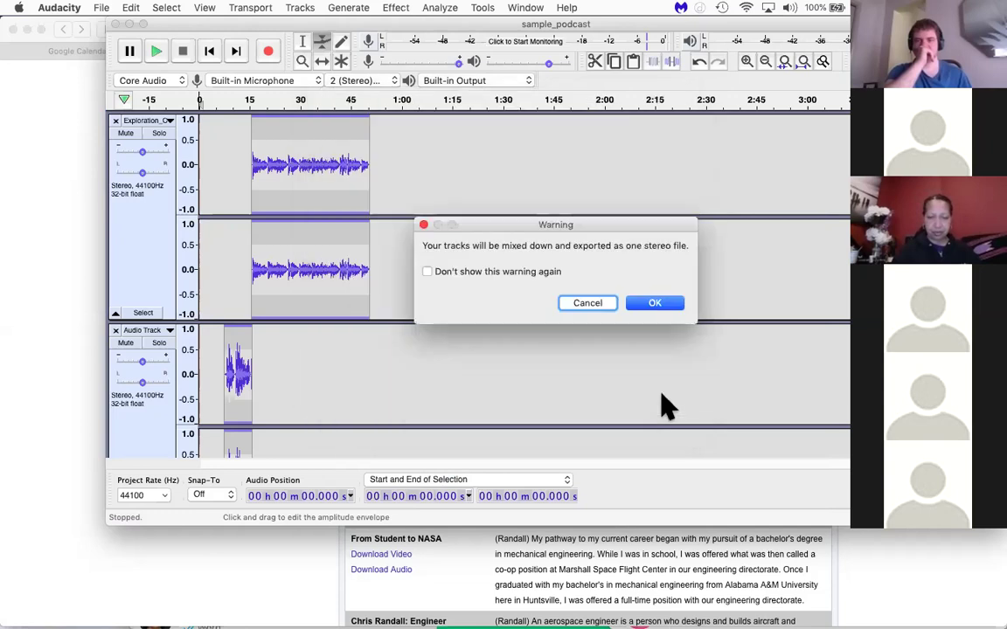
pyautogui.click(651, 306)
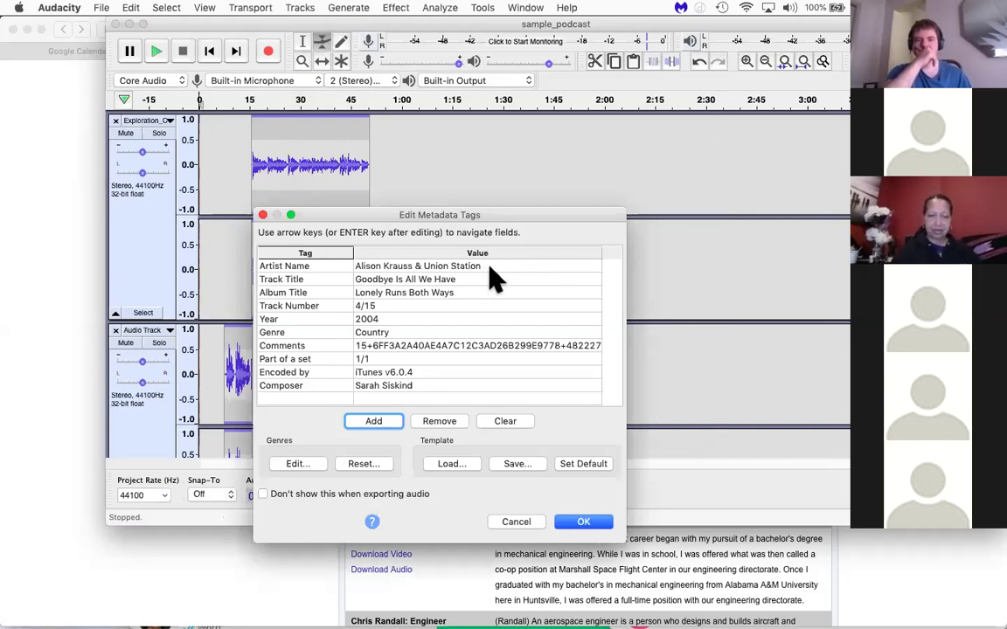
# Step: Enter the podcast author's name as the Artist Name tag and set the Track Title to Careers at NASA
pyautogui.click(490, 268)
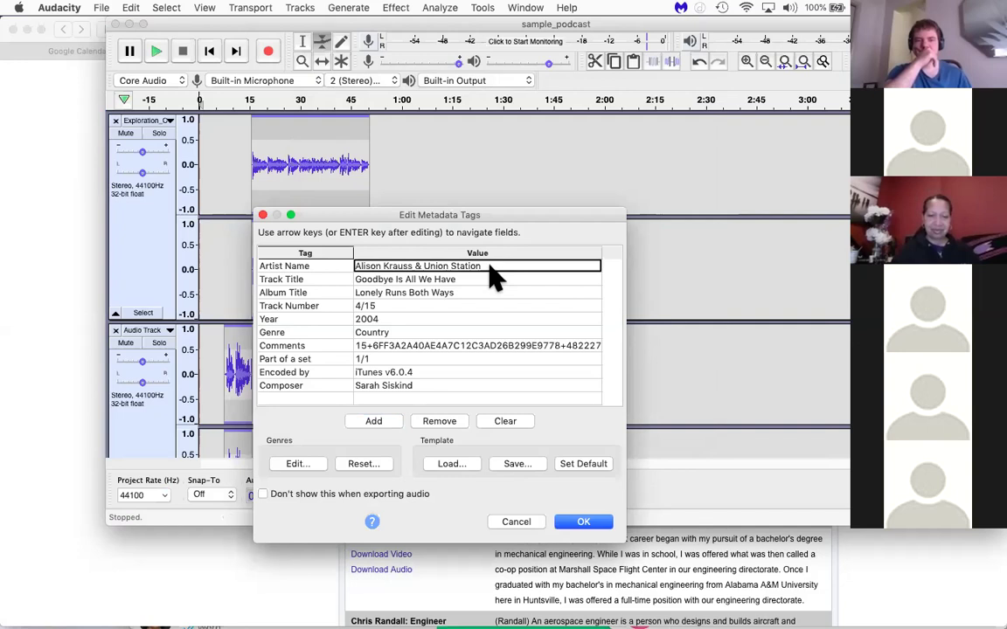
pyautogui.write('Todd Ensign')
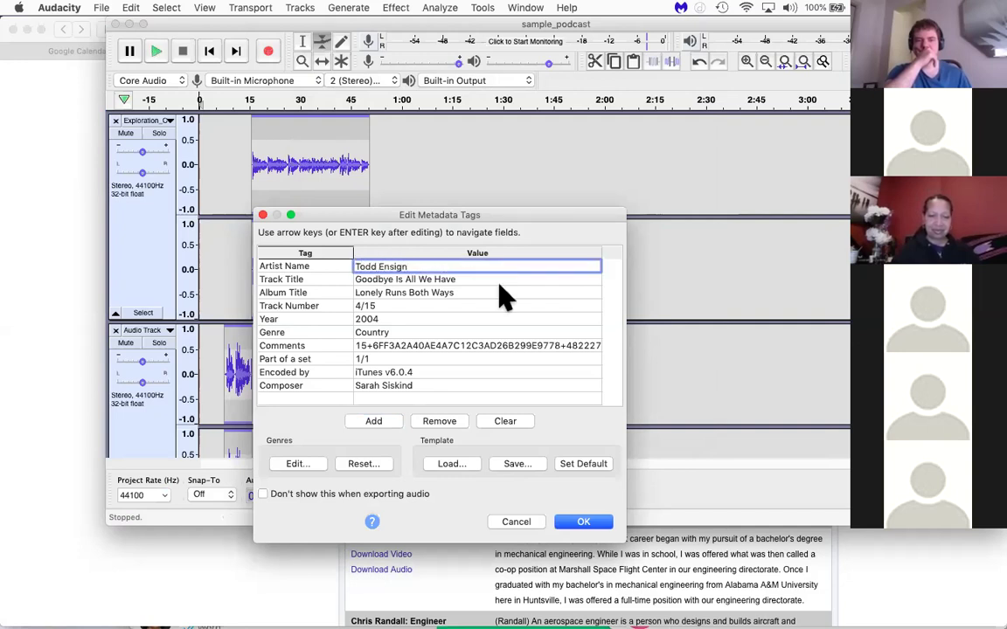
pyautogui.click(482, 280)
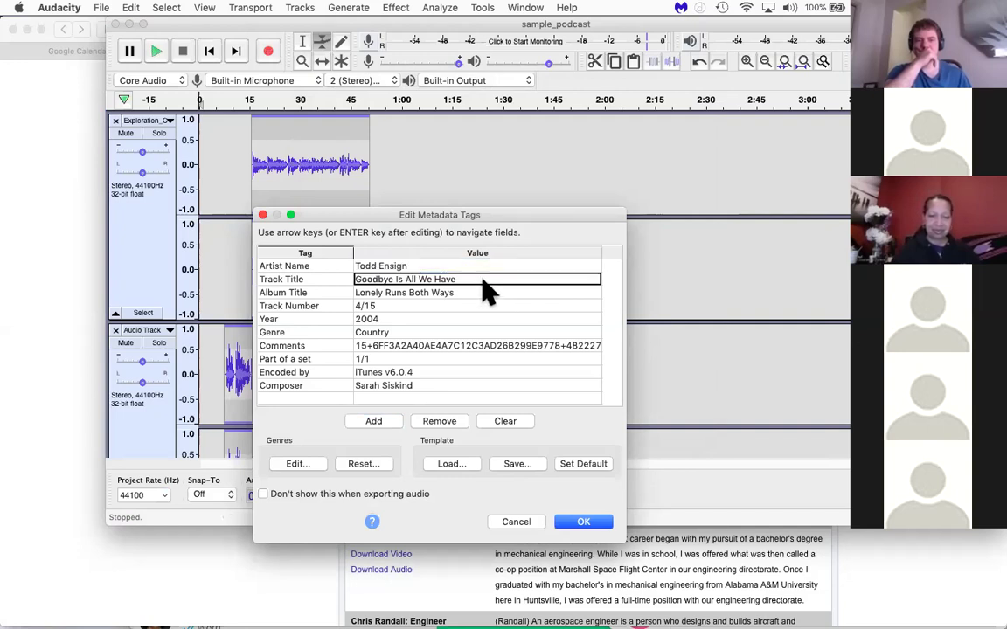
pyautogui.click(483, 280)
pyautogui.write('Care')
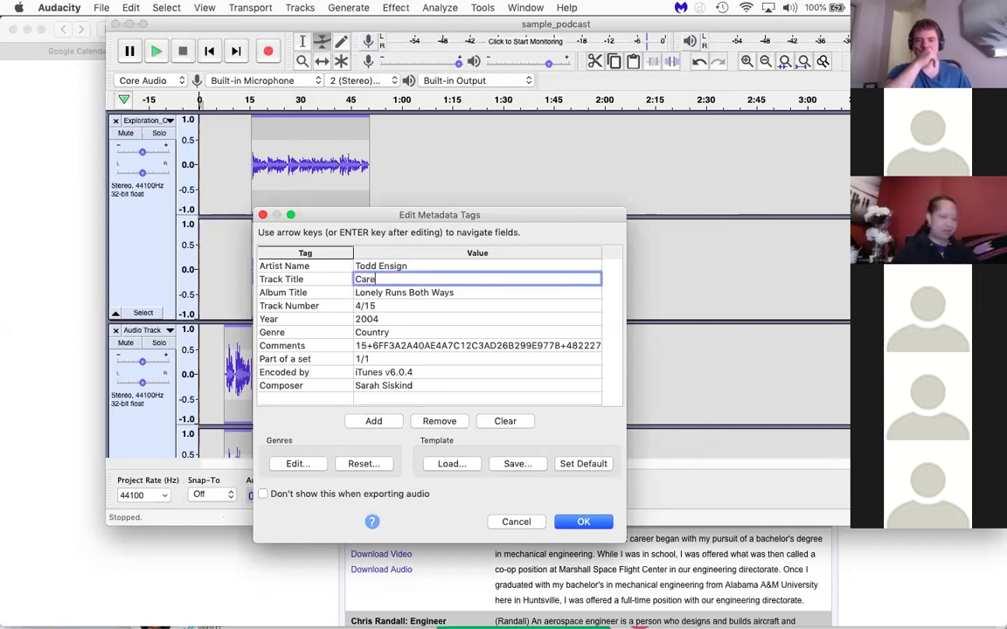
pyautogui.write('ers at NASA')
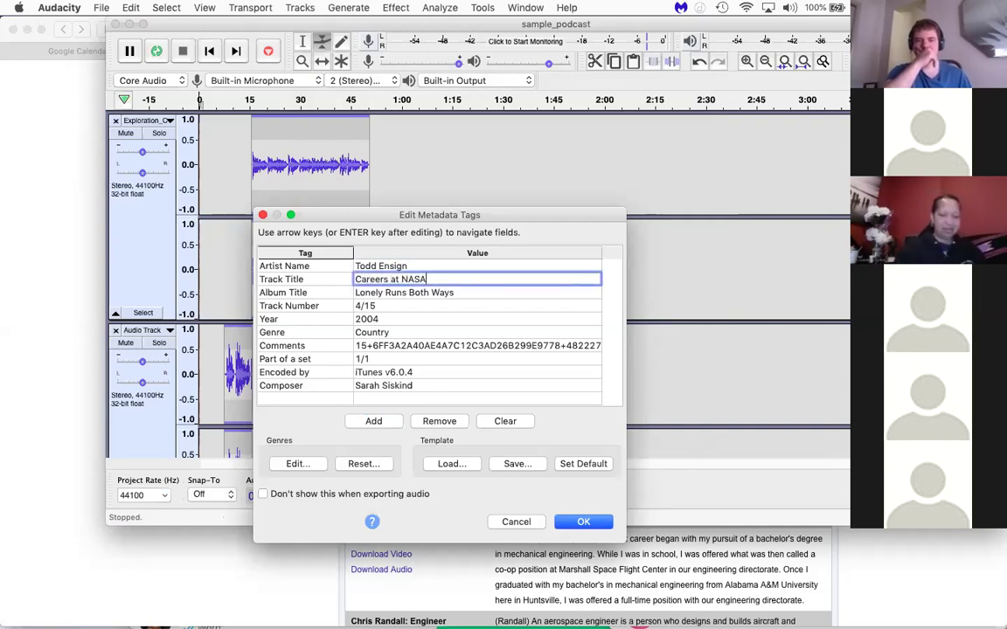
# Step: Set the Year tag to 2020 and clear the Album Title, Track Number and Genre tags
pyautogui.click(485, 292)
pyautogui.click(484, 291)
pyautogui.doubleClick(484, 288)
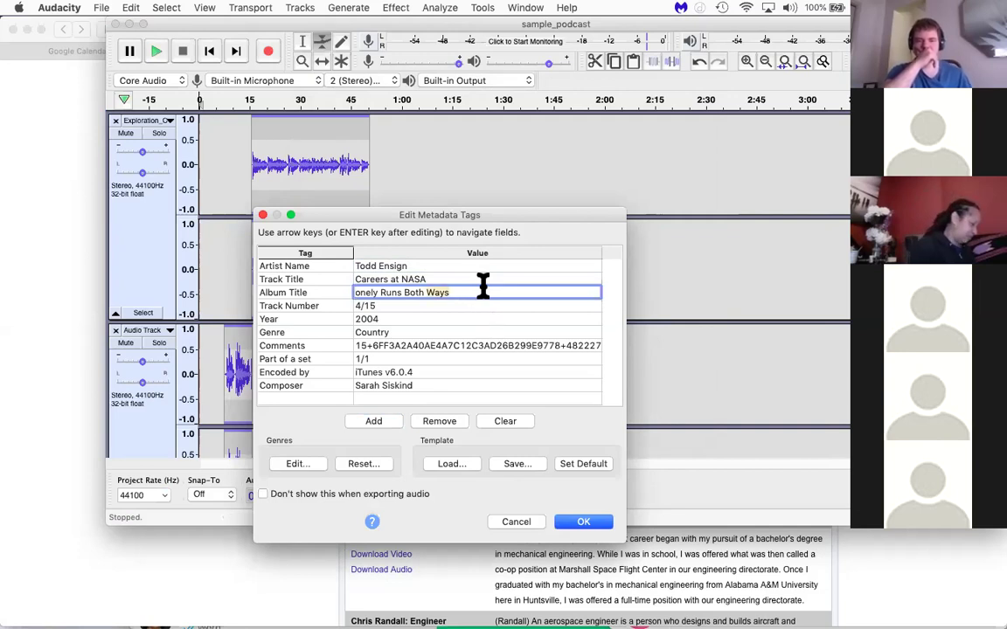
pyautogui.click(406, 304)
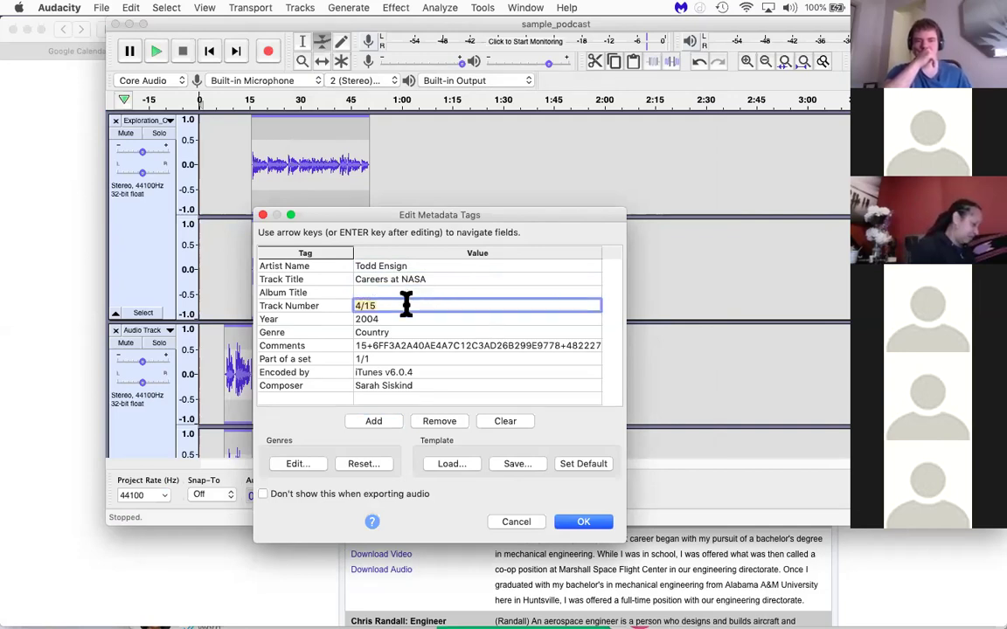
pyautogui.click(396, 318)
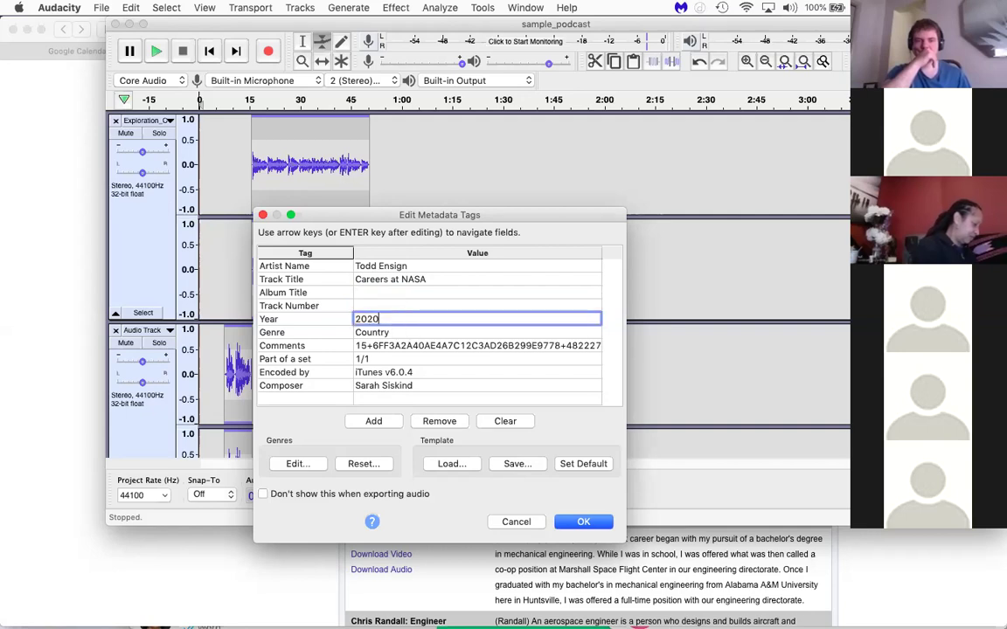
pyautogui.click(449, 330)
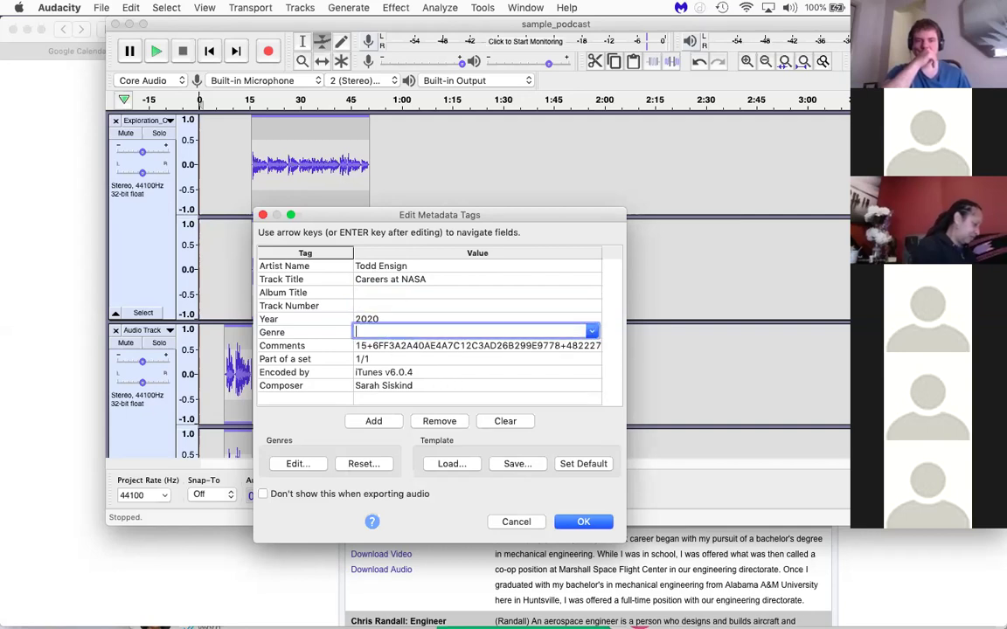
# Step: Delete the song's leftover code from the Comments tag
pyautogui.click(416, 345)
pyautogui.click(419, 345)
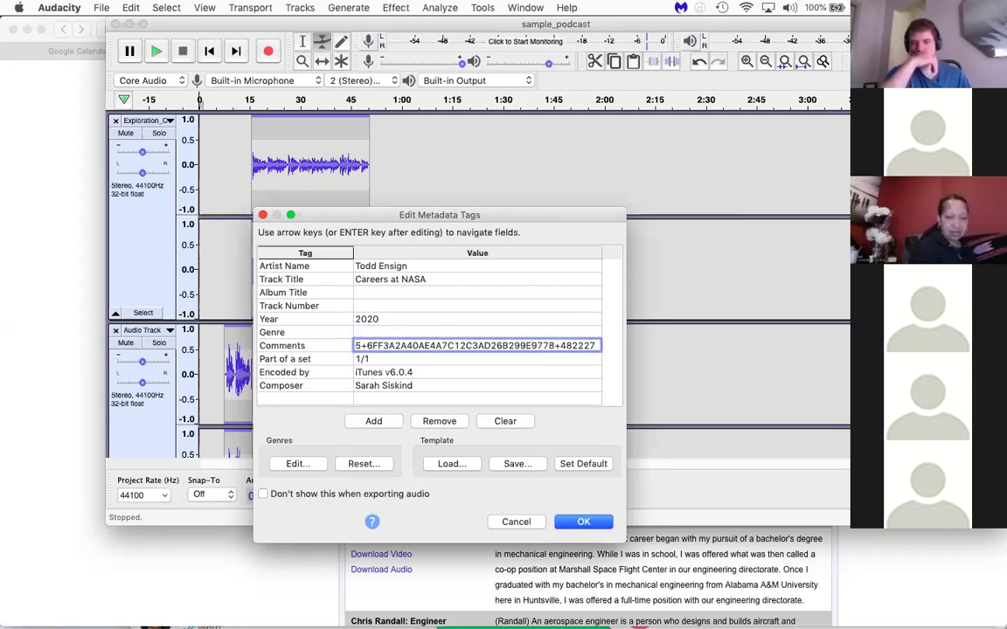
pyautogui.press('BackSpace')
pyautogui.press('BackSpace')
pyautogui.press('BackSpace')
pyautogui.press('BackSpace')
pyautogui.press('BackSpace')
pyautogui.press('BackSpace')
pyautogui.press('BackSpace')
pyautogui.press('BackSpace')
pyautogui.press('BackSpace')
pyautogui.press('BackSpace')
pyautogui.press('BackSpace')
pyautogui.press('BackSpace')
pyautogui.press('BackSpace')
pyautogui.press('BackSpace')
pyautogui.press('BackSpace')
pyautogui.press('BackSpace')
pyautogui.press('BackSpace')
pyautogui.press('BackSpace')
pyautogui.press('BackSpace')
pyautogui.press('BackSpace')
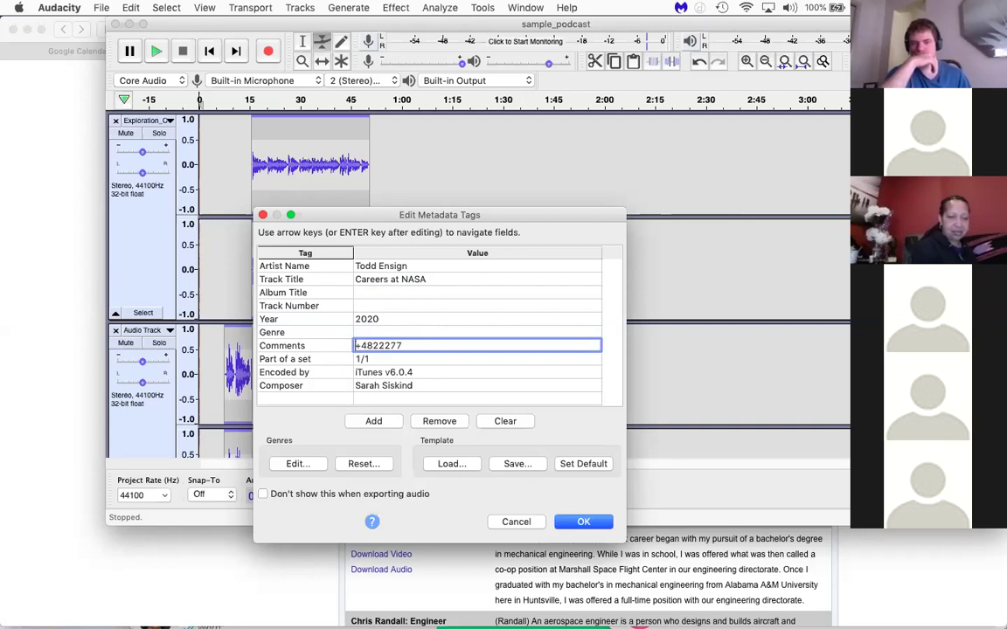
pyautogui.press('BackSpace')
pyautogui.press('BackSpace')
pyautogui.press('BackSpace')
pyautogui.press('BackSpace')
pyautogui.press('BackSpace')
pyautogui.press('BackSpace')
pyautogui.press('BackSpace')
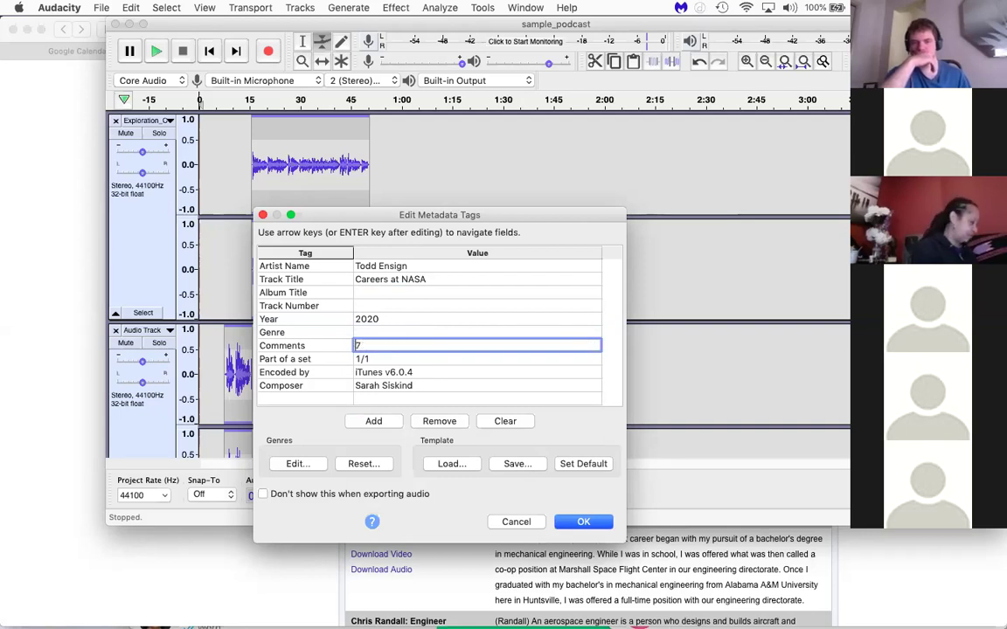